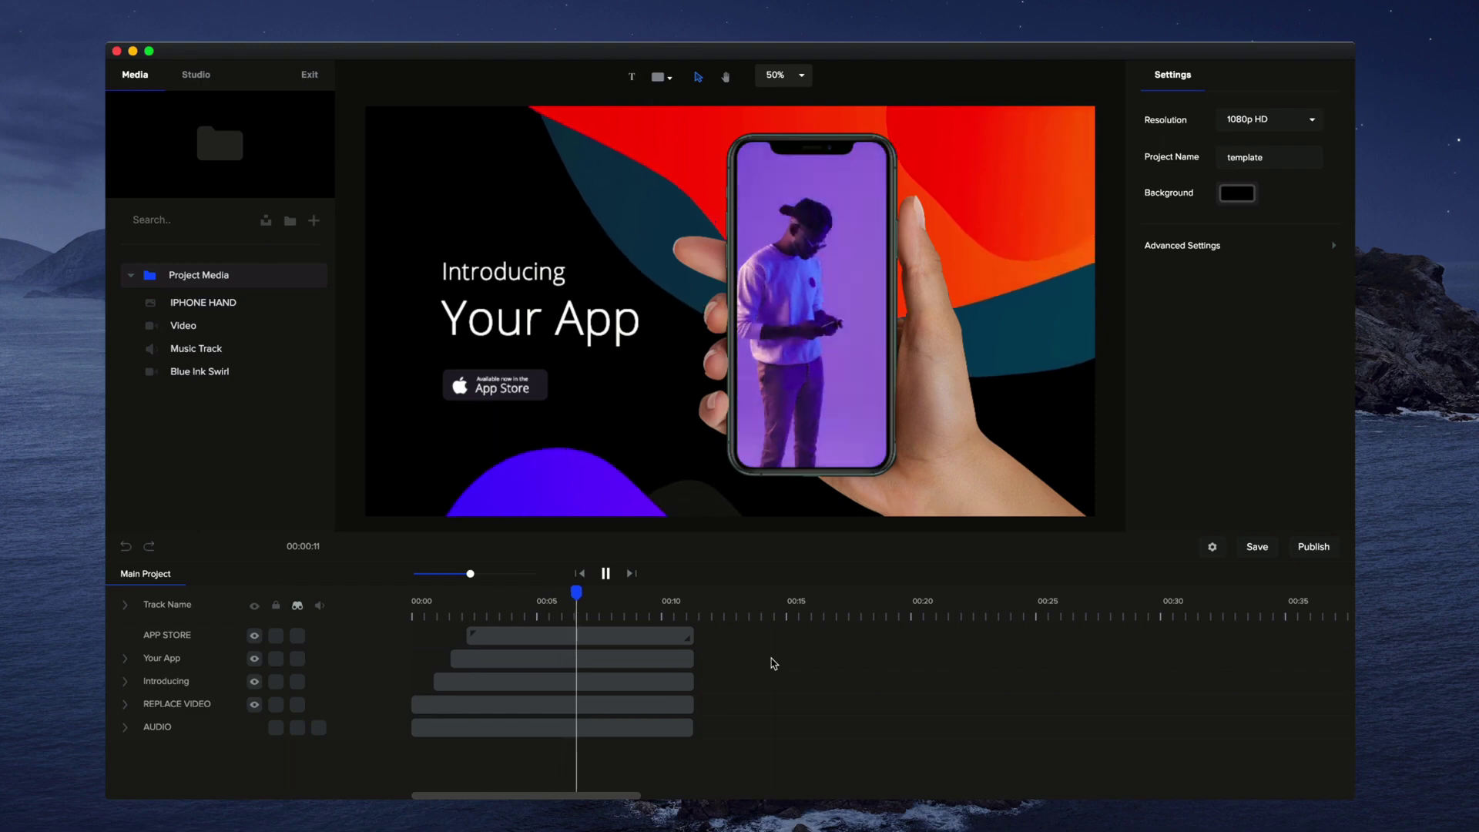
- Pause the promo preview, then unhide the IPHONE HAND and SHAPES tracks with Hide Marked Tracks
{"action": "left_click", "coordinate": [605, 574]}
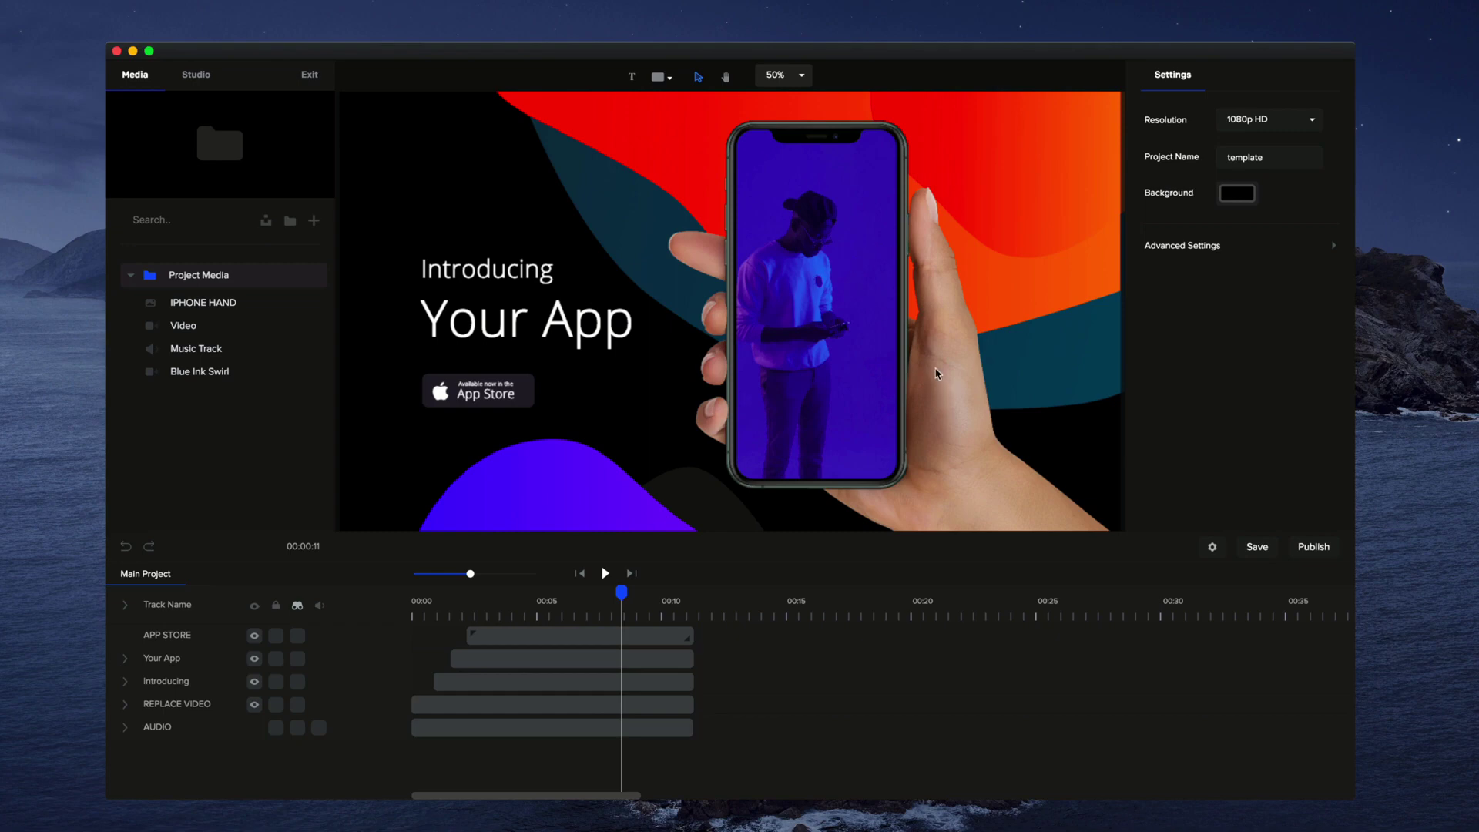
{"action": "scroll", "coordinate": [363, 395], "scroll_direction": "down", "scroll_amount": 2}
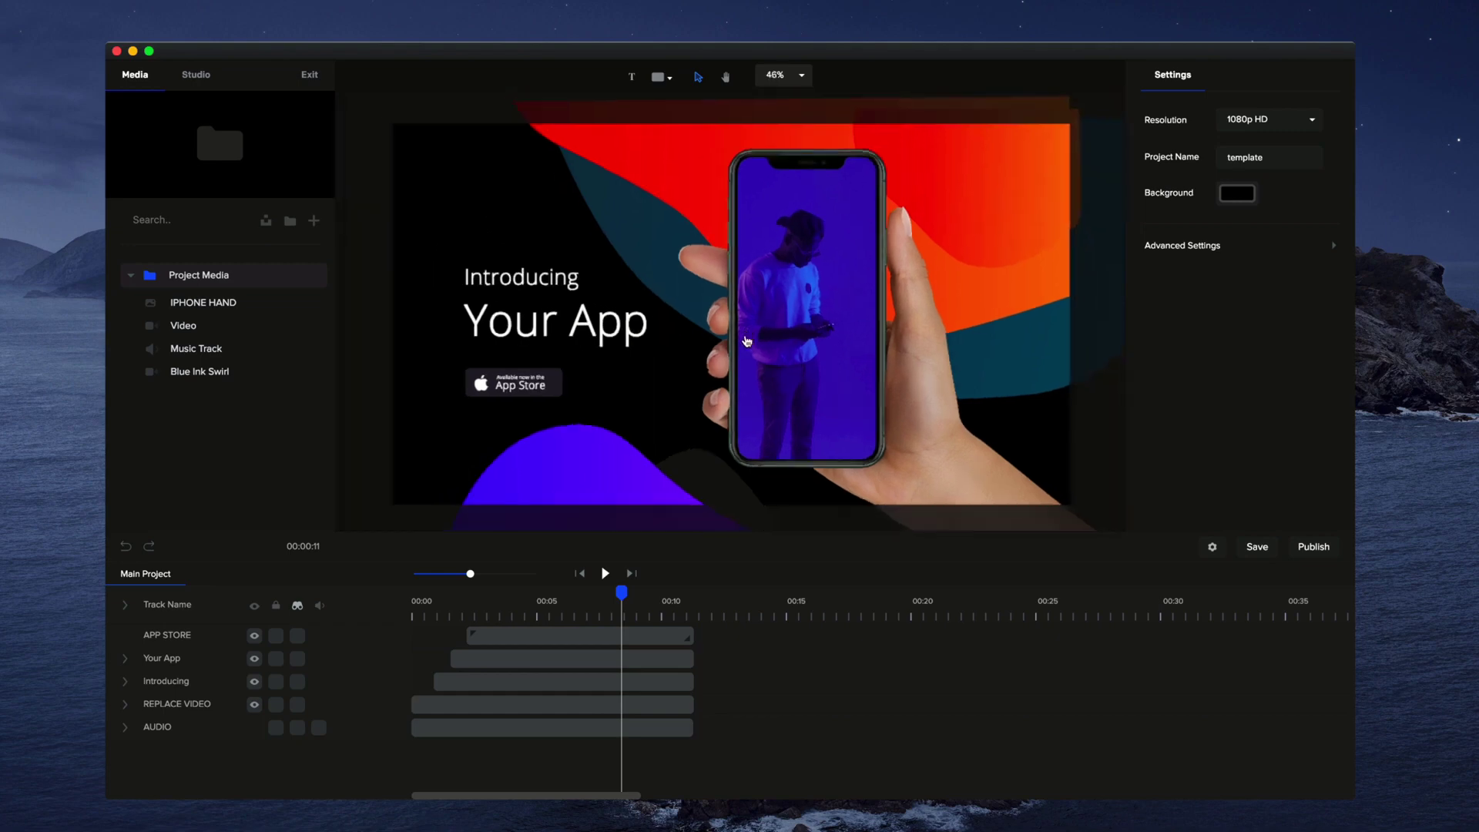
{"action": "left_click", "coordinate": [580, 635]}
{"action": "left_click", "coordinate": [620, 518]}
{"action": "left_click", "coordinate": [305, 609]}
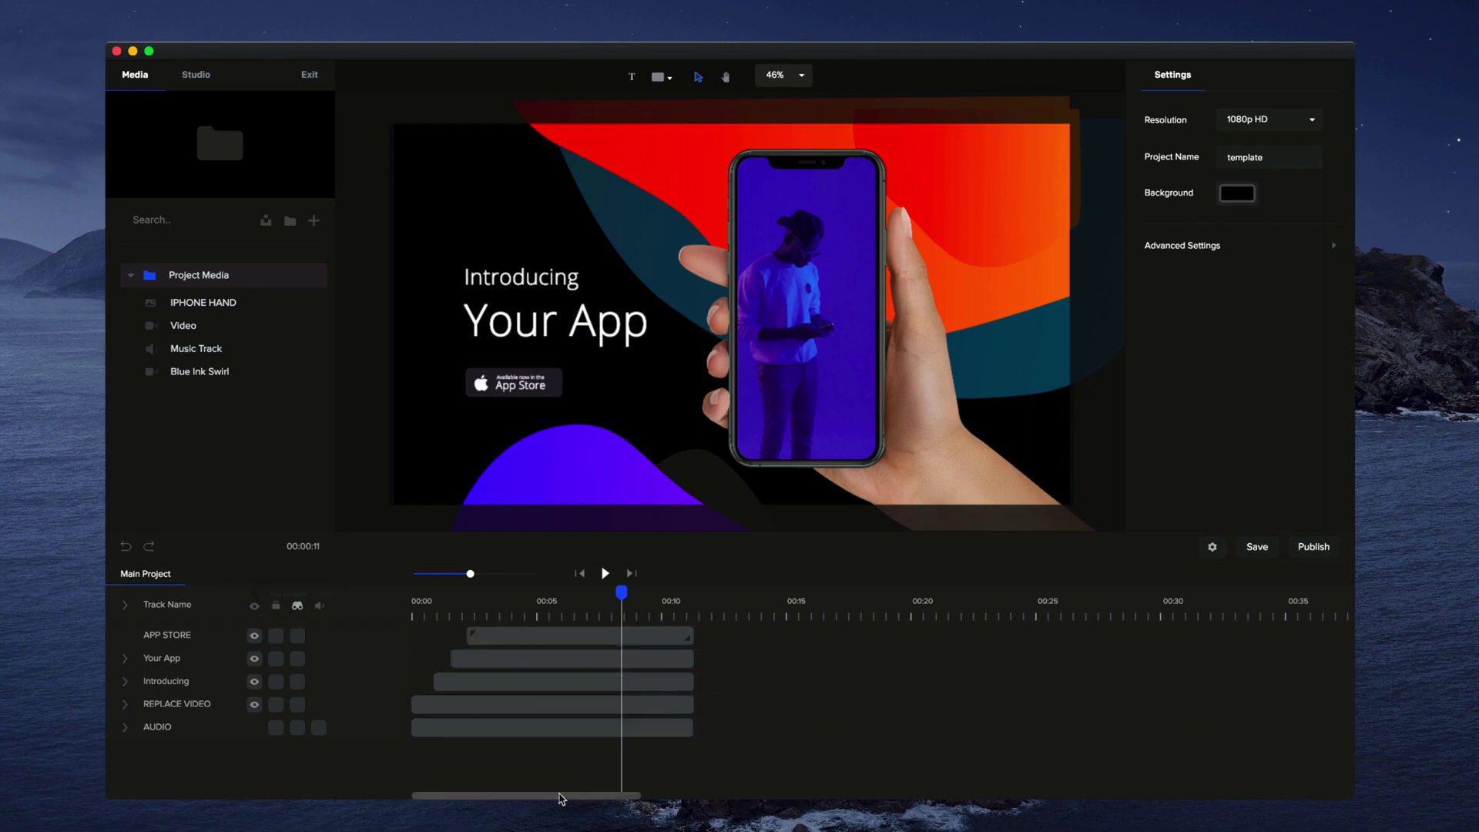
{"action": "left_click", "coordinate": [297, 608]}
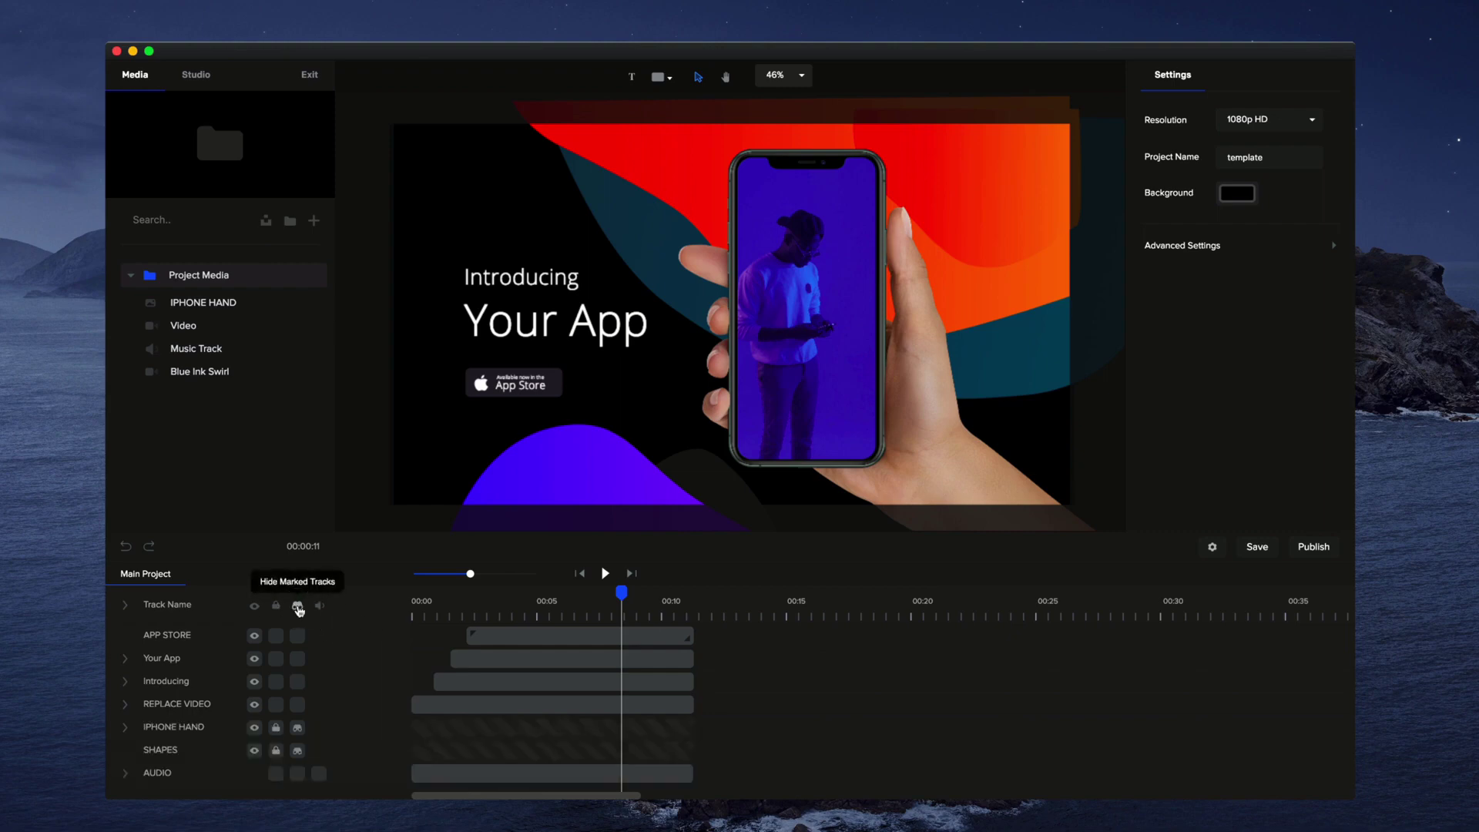
- Unlock the SHAPES track, open its group and select the teal swirl shape
{"action": "left_click", "coordinate": [277, 751]}
{"action": "left_click", "coordinate": [437, 755]}
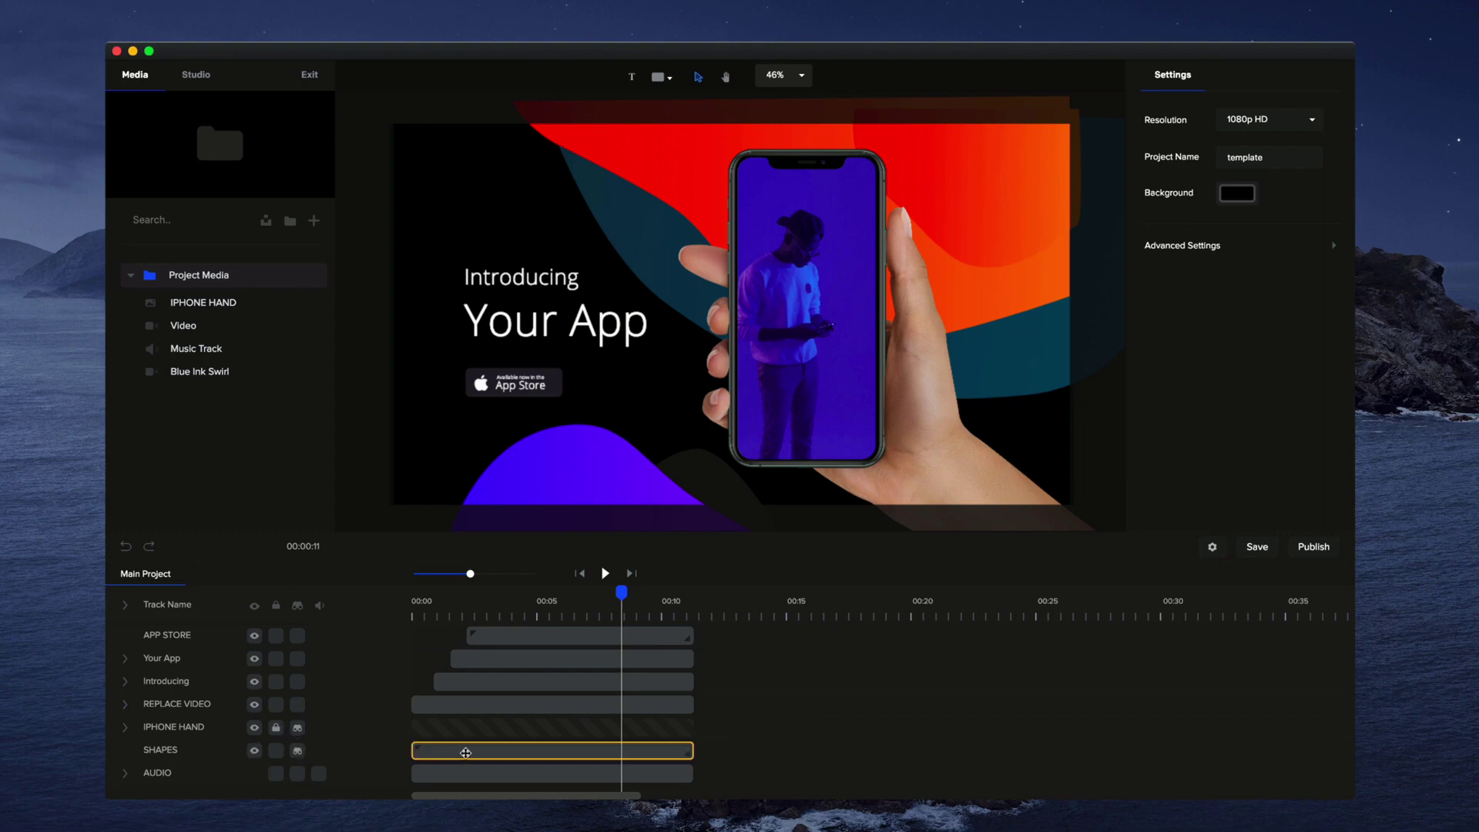
{"action": "double_click", "coordinate": [465, 753]}
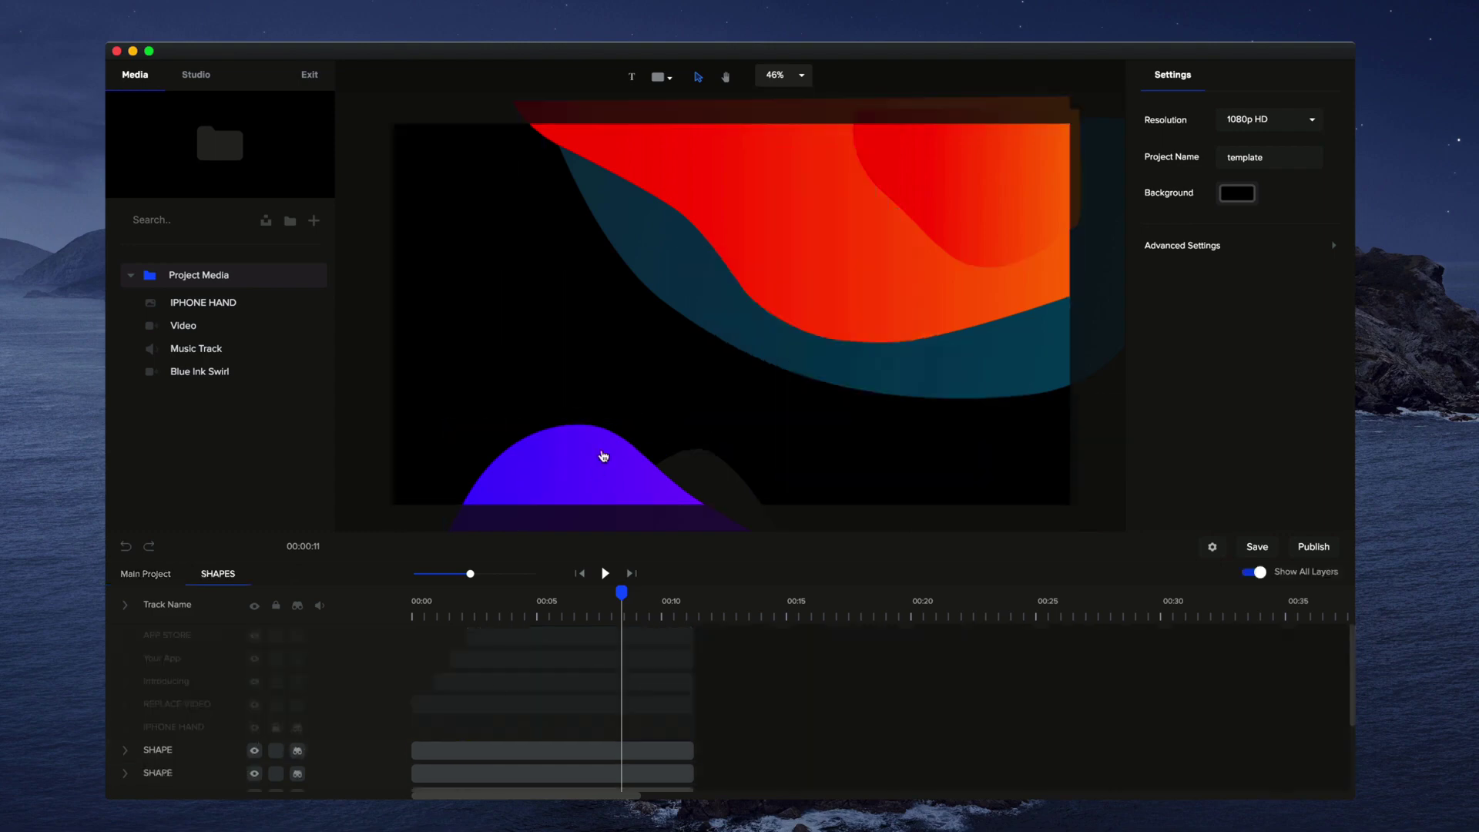
{"action": "mouse_move", "coordinate": [604, 456]}
{"action": "left_mouse_down"}
{"action": "mouse_move", "coordinate": [535, 468]}
{"action": "mouse_move", "coordinate": [594, 449]}
{"action": "left_mouse_up"}
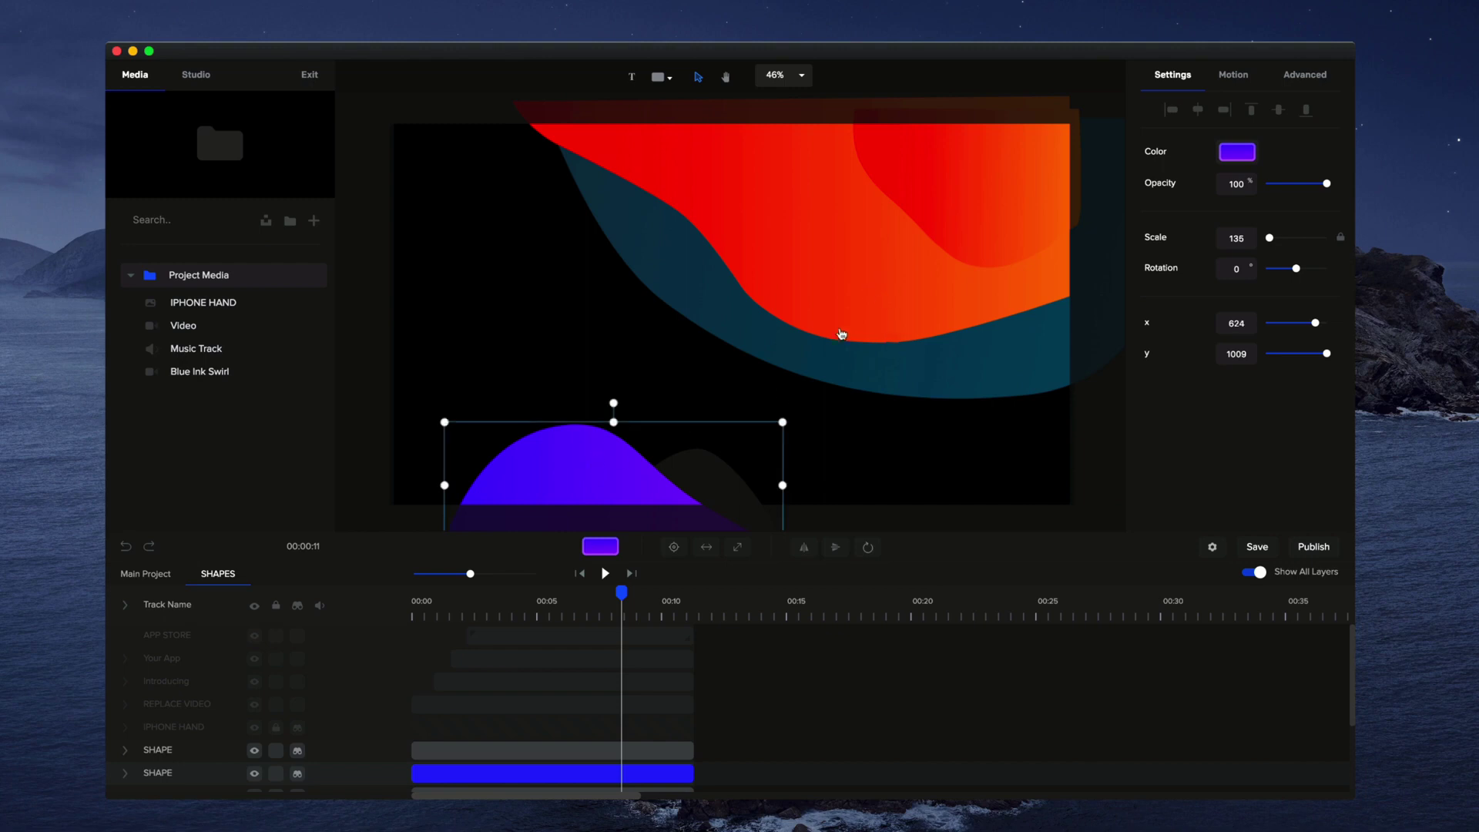
{"action": "left_click", "coordinate": [844, 355]}
- Give the teal swirl a white-to-light-blue gradient fill, then return to the main project
{"action": "left_click", "coordinate": [1244, 154]}
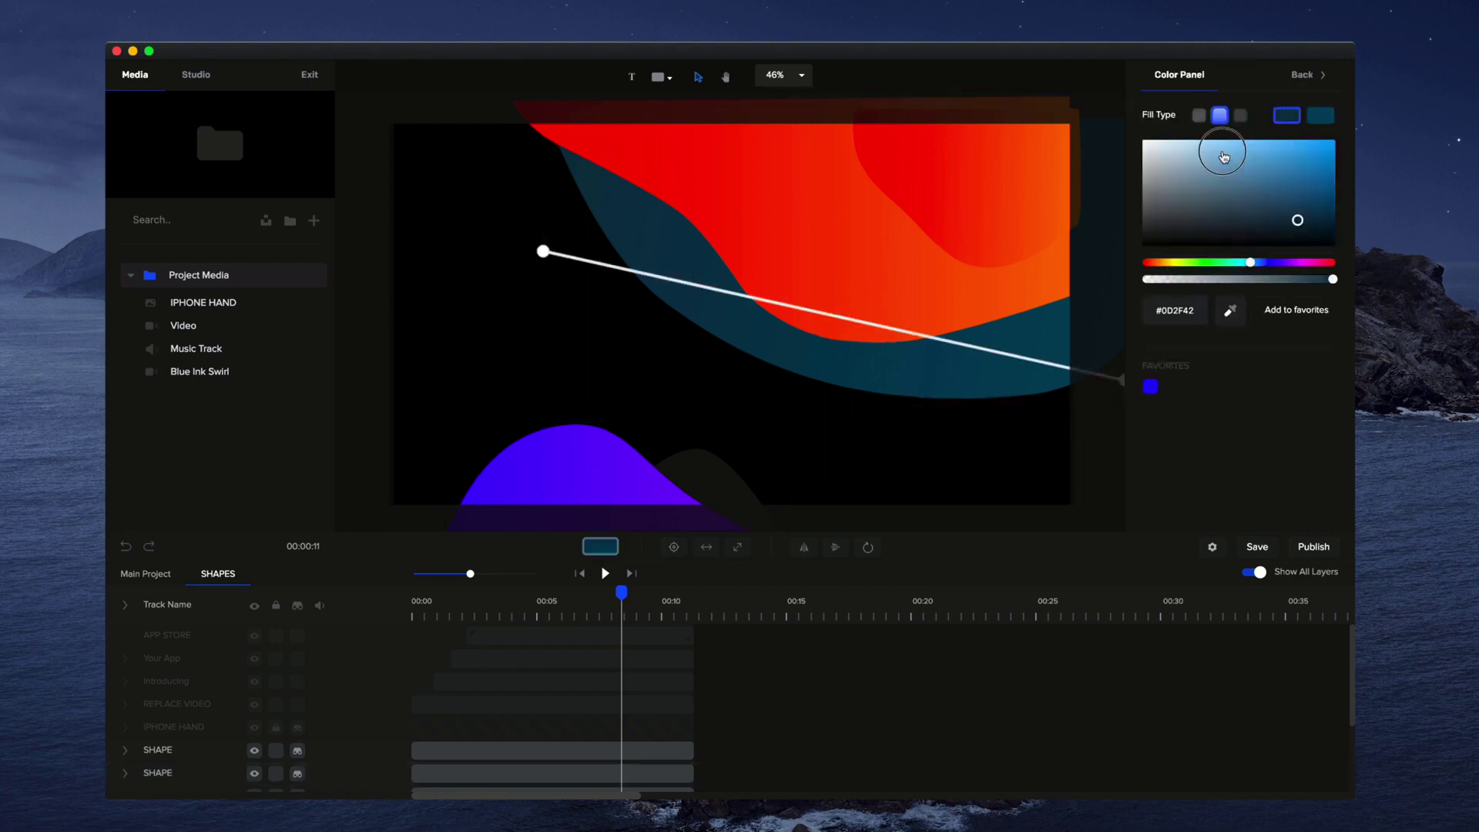
{"action": "left_click", "coordinate": [1220, 115]}
{"action": "left_click", "coordinate": [1321, 115]}
{"action": "left_click_drag", "start_coordinate": [1302, 166], "coordinate": [1248, 150]}
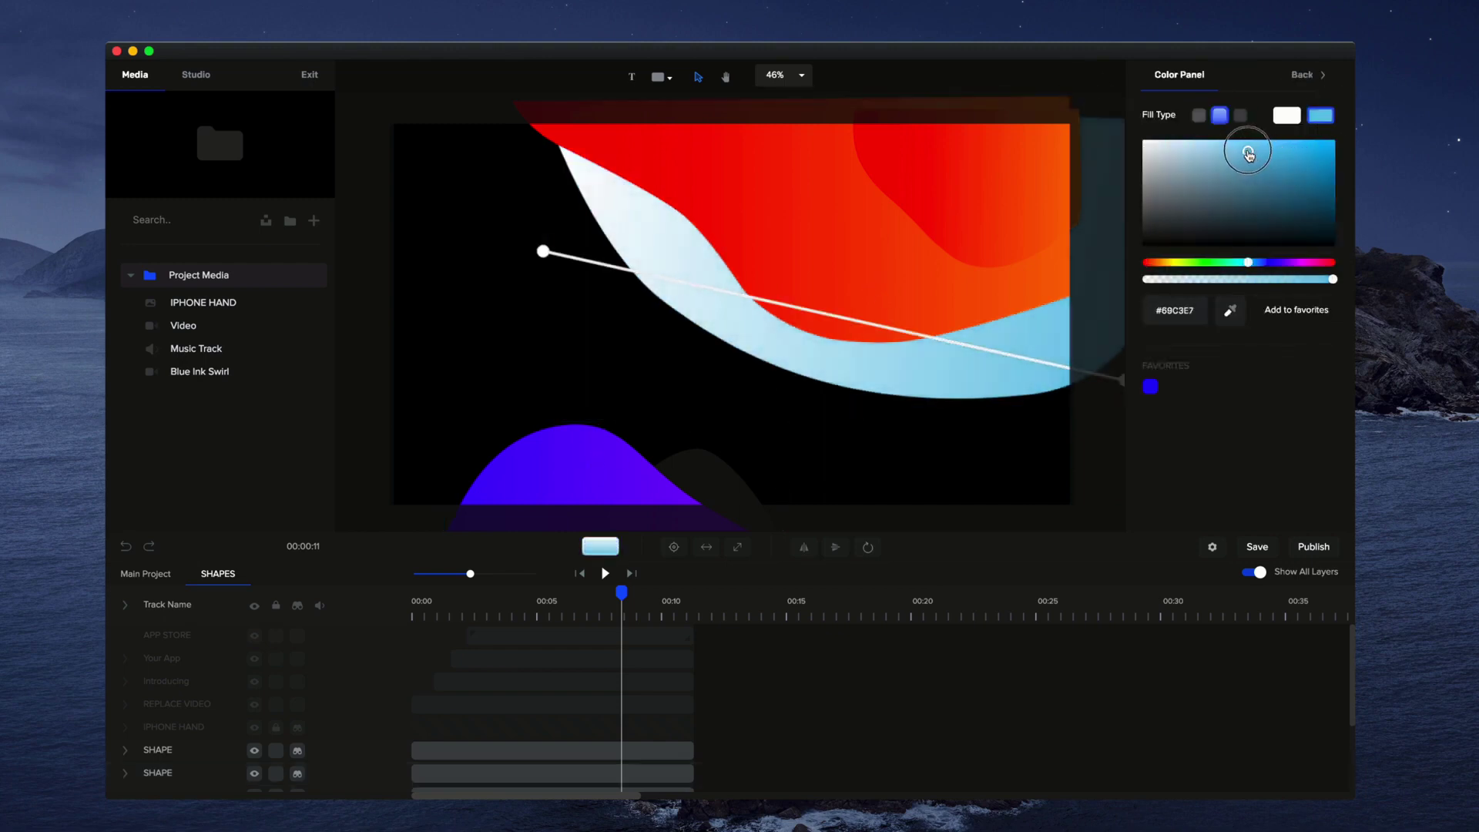
{"action": "left_click", "coordinate": [577, 363]}
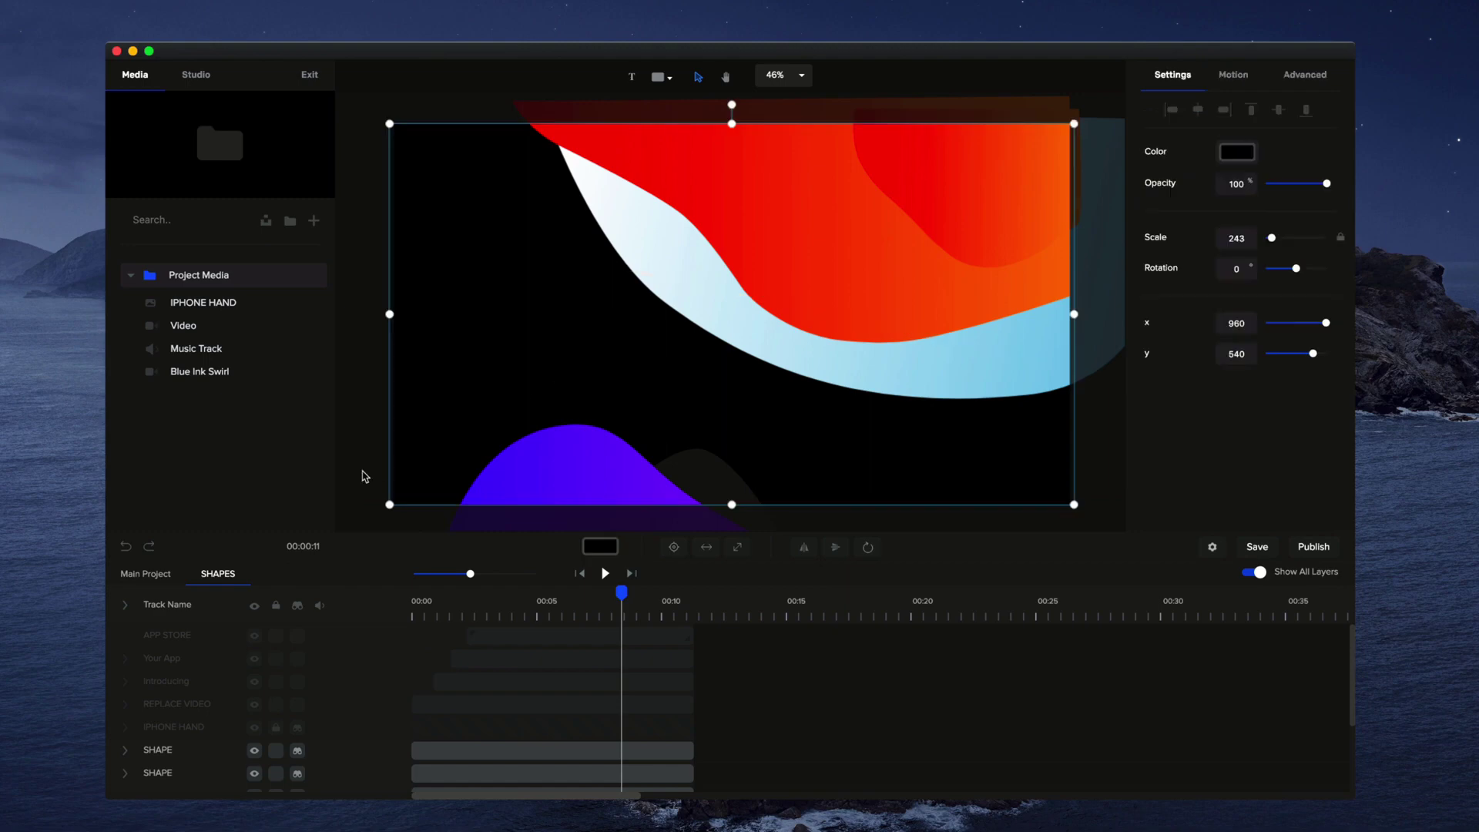
{"action": "left_click", "coordinate": [143, 574]}
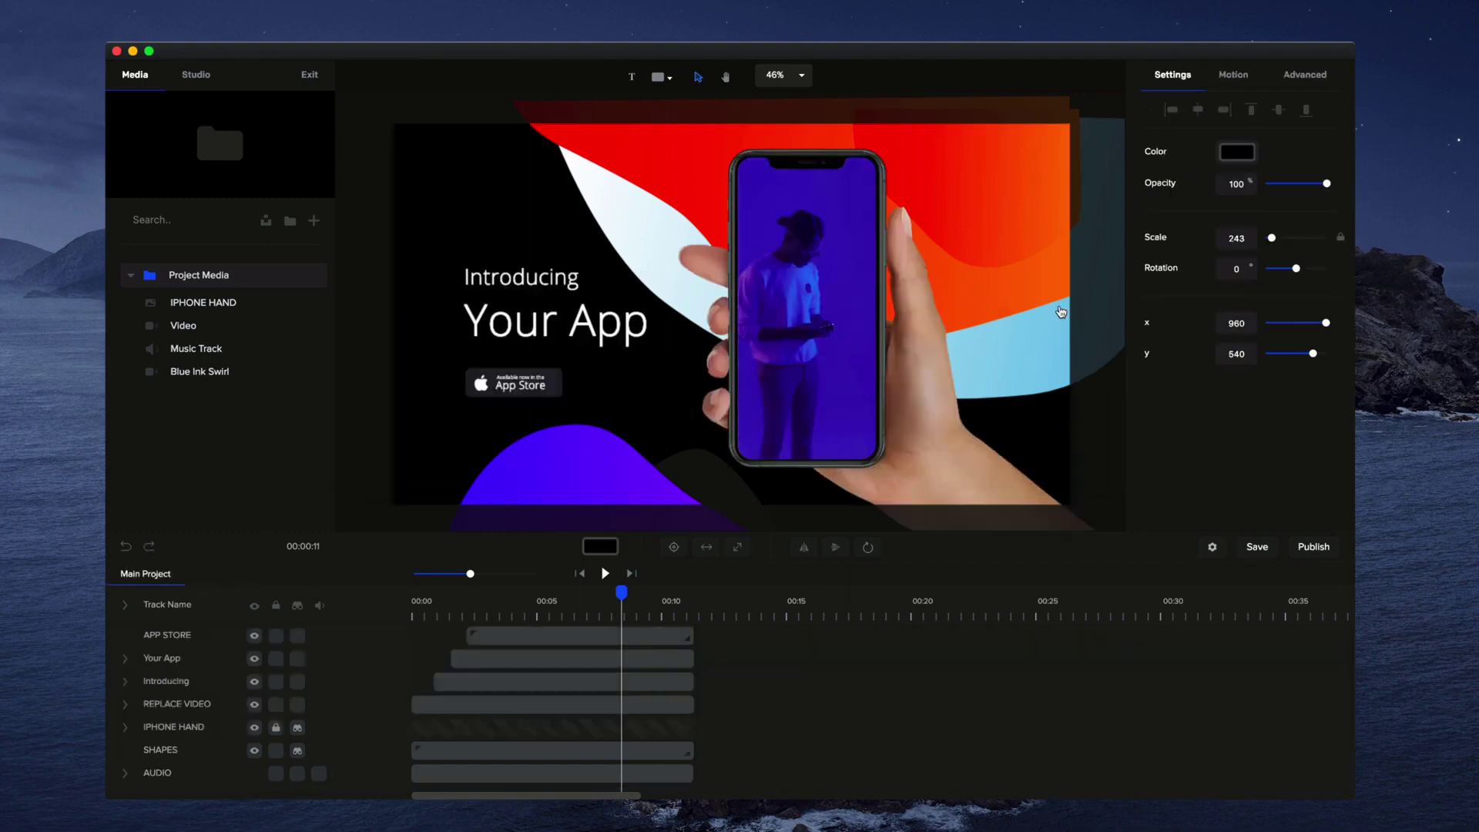
- Lock the phone-screen video's mask and nudge the video slightly left
{"action": "left_click", "coordinate": [664, 634]}
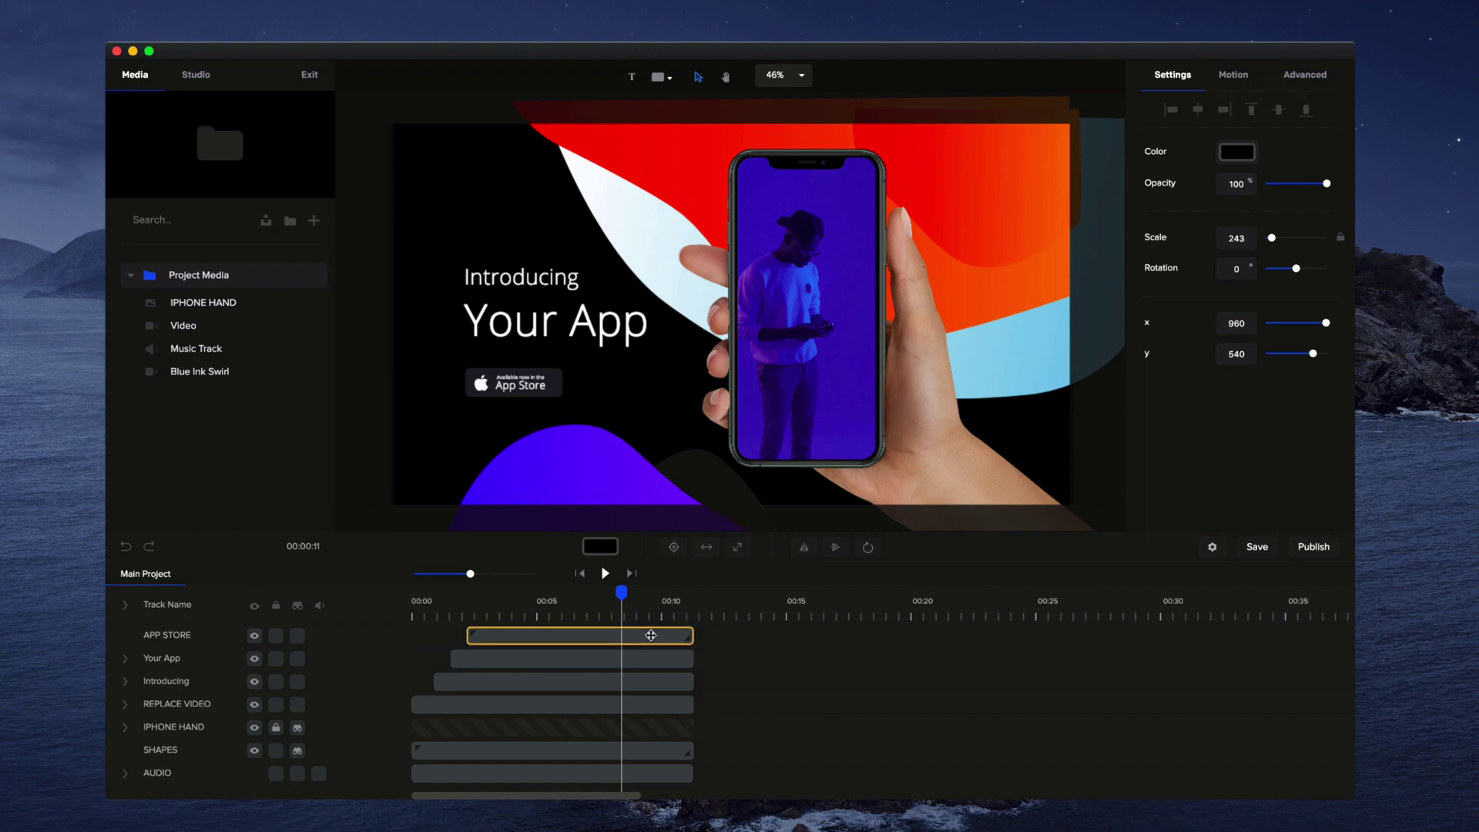
{"action": "left_click", "coordinate": [840, 382]}
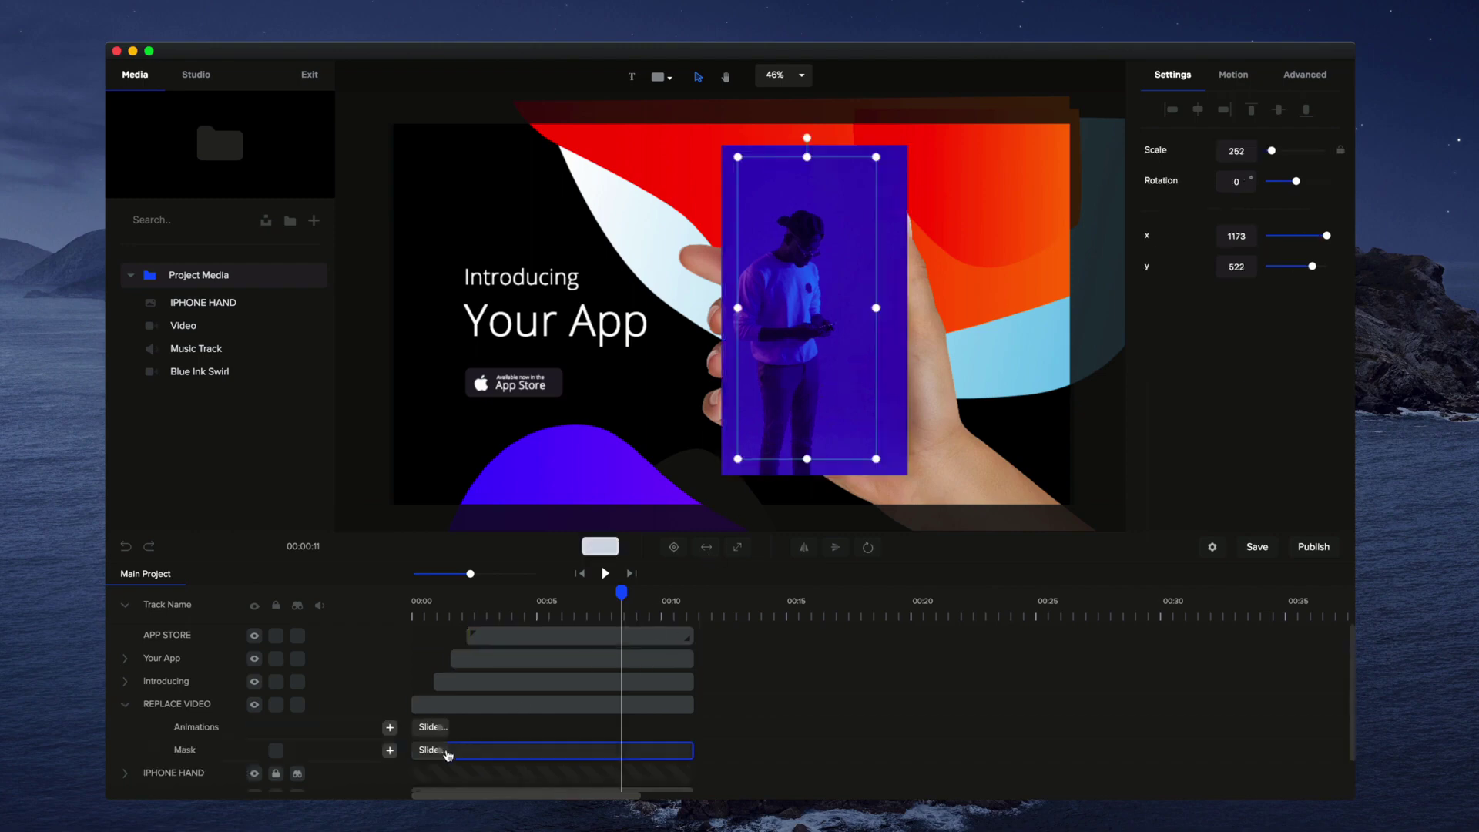
{"action": "left_click", "coordinate": [275, 751]}
{"action": "left_click", "coordinate": [871, 367]}
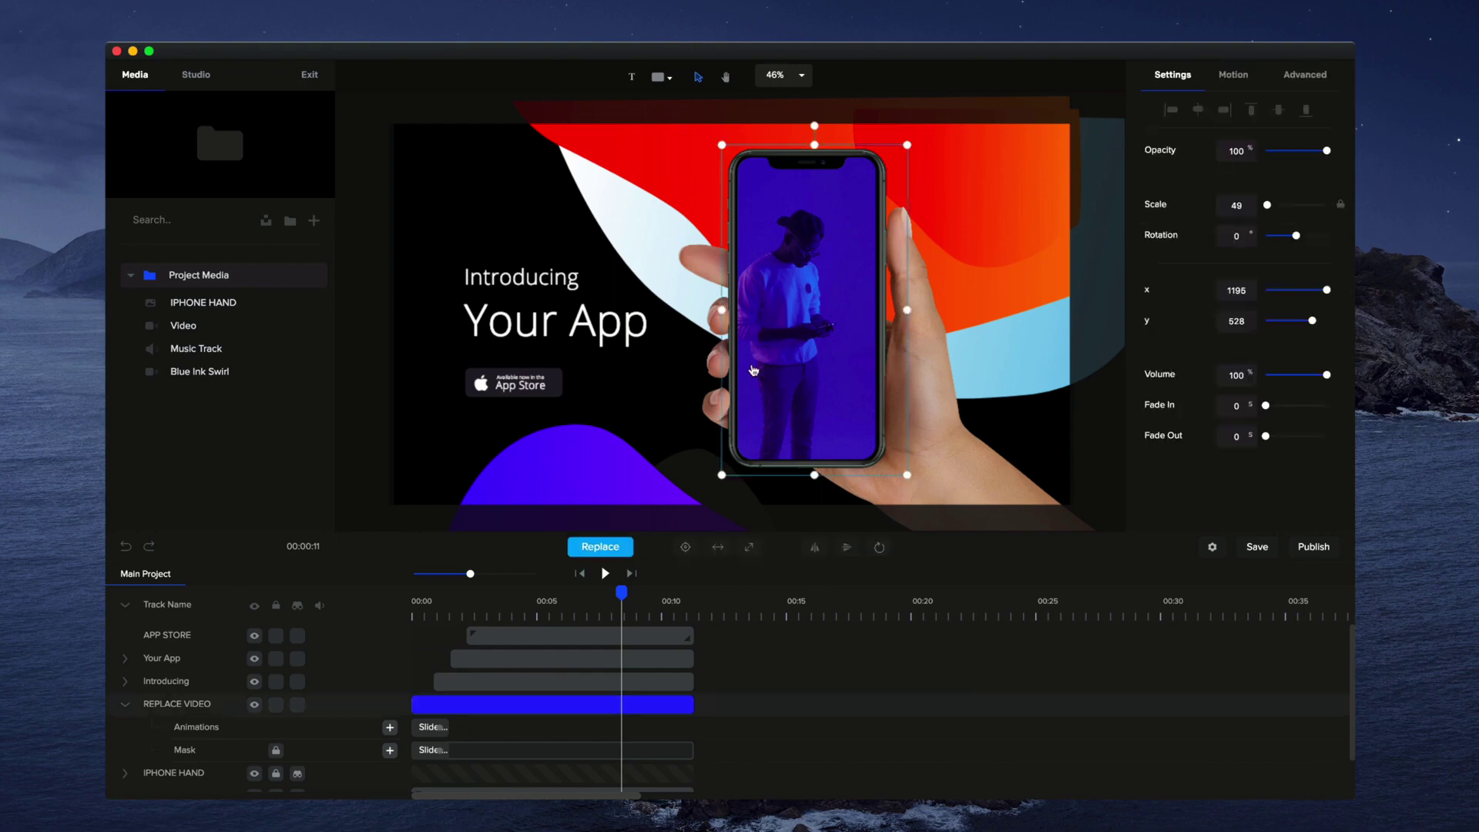
{"action": "mouse_move", "coordinate": [867, 337]}
{"action": "left_mouse_down"}
{"action": "mouse_move", "coordinate": [844, 331]}
{"action": "mouse_move", "coordinate": [856, 338]}
{"action": "left_mouse_up"}
- Replace the phone-screen video with Blue Ink Swirl and play the promo to check it
{"action": "left_click", "coordinate": [614, 549]}
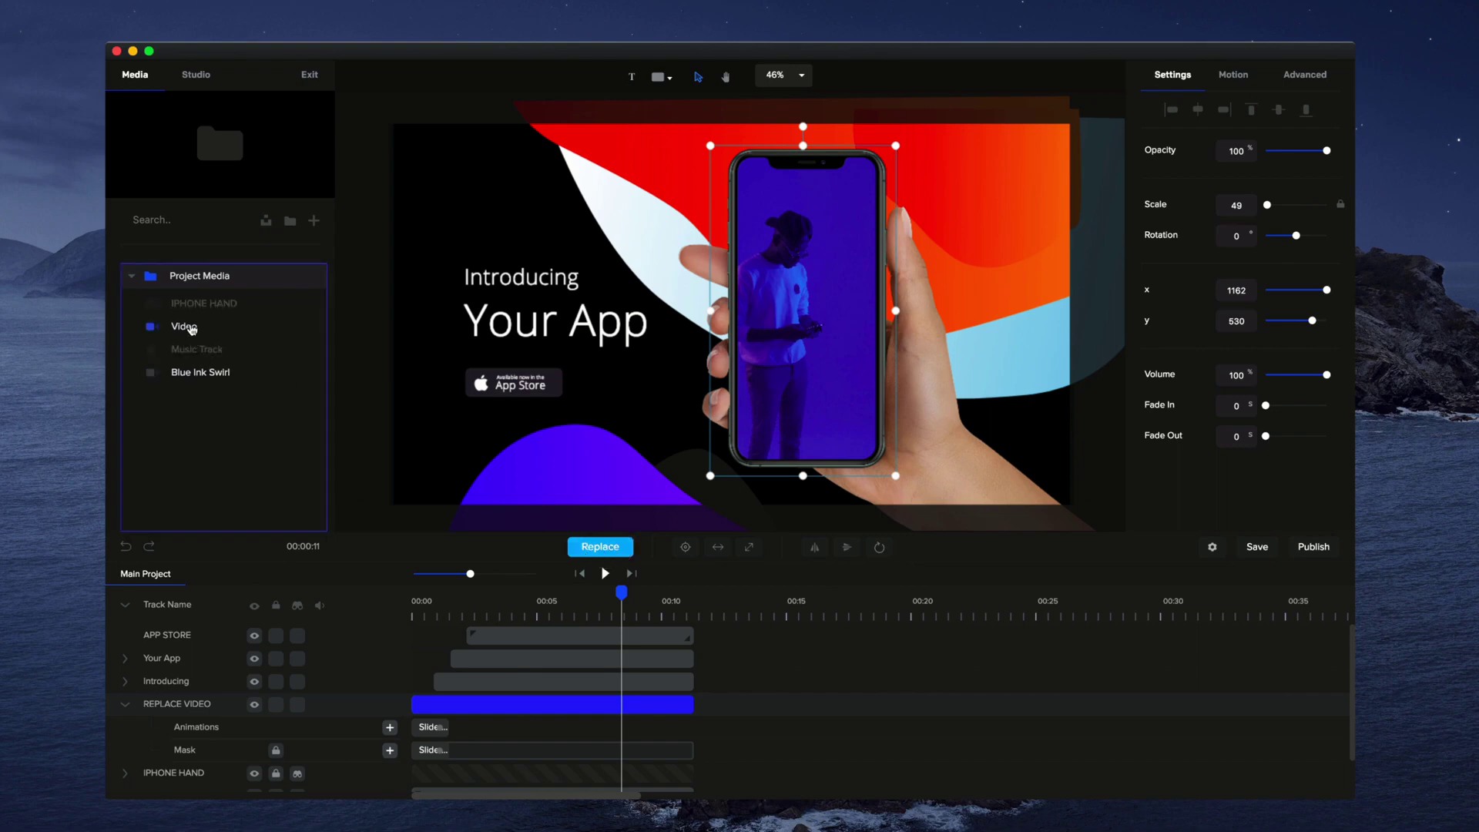
{"action": "left_click", "coordinate": [199, 376]}
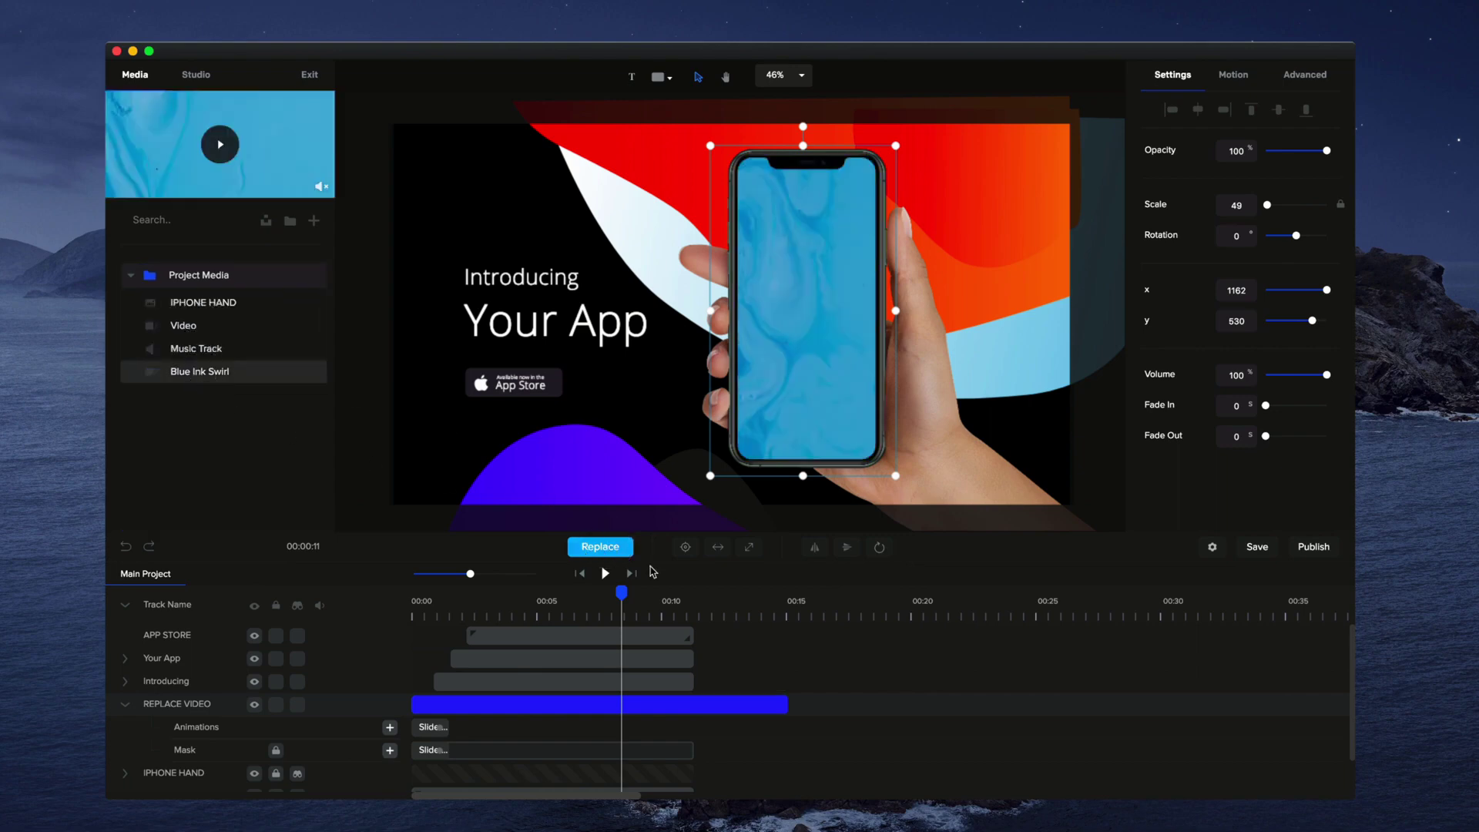
{"action": "left_click", "coordinate": [605, 573]}
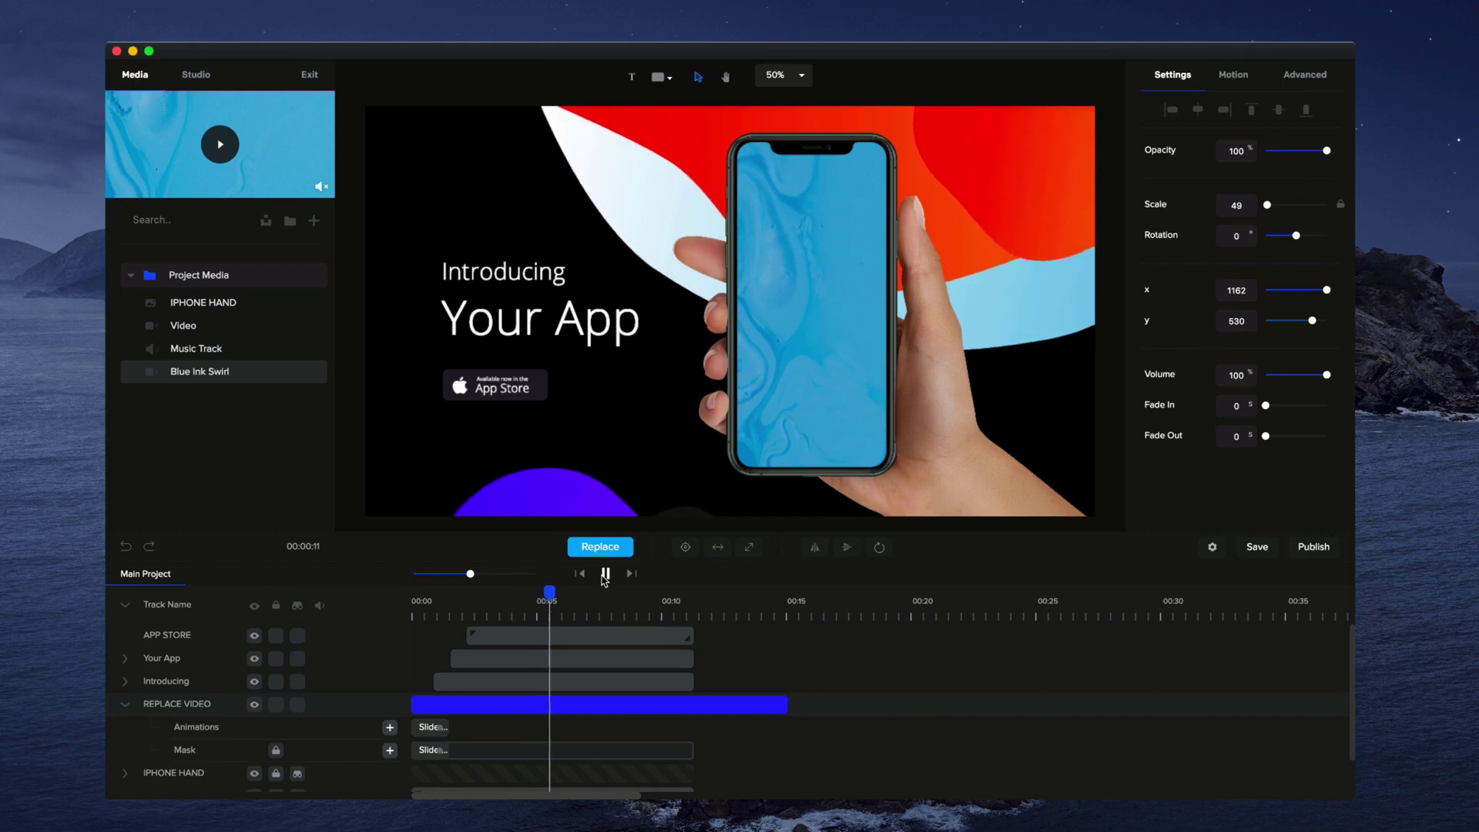
{"action": "left_click", "coordinate": [605, 574]}
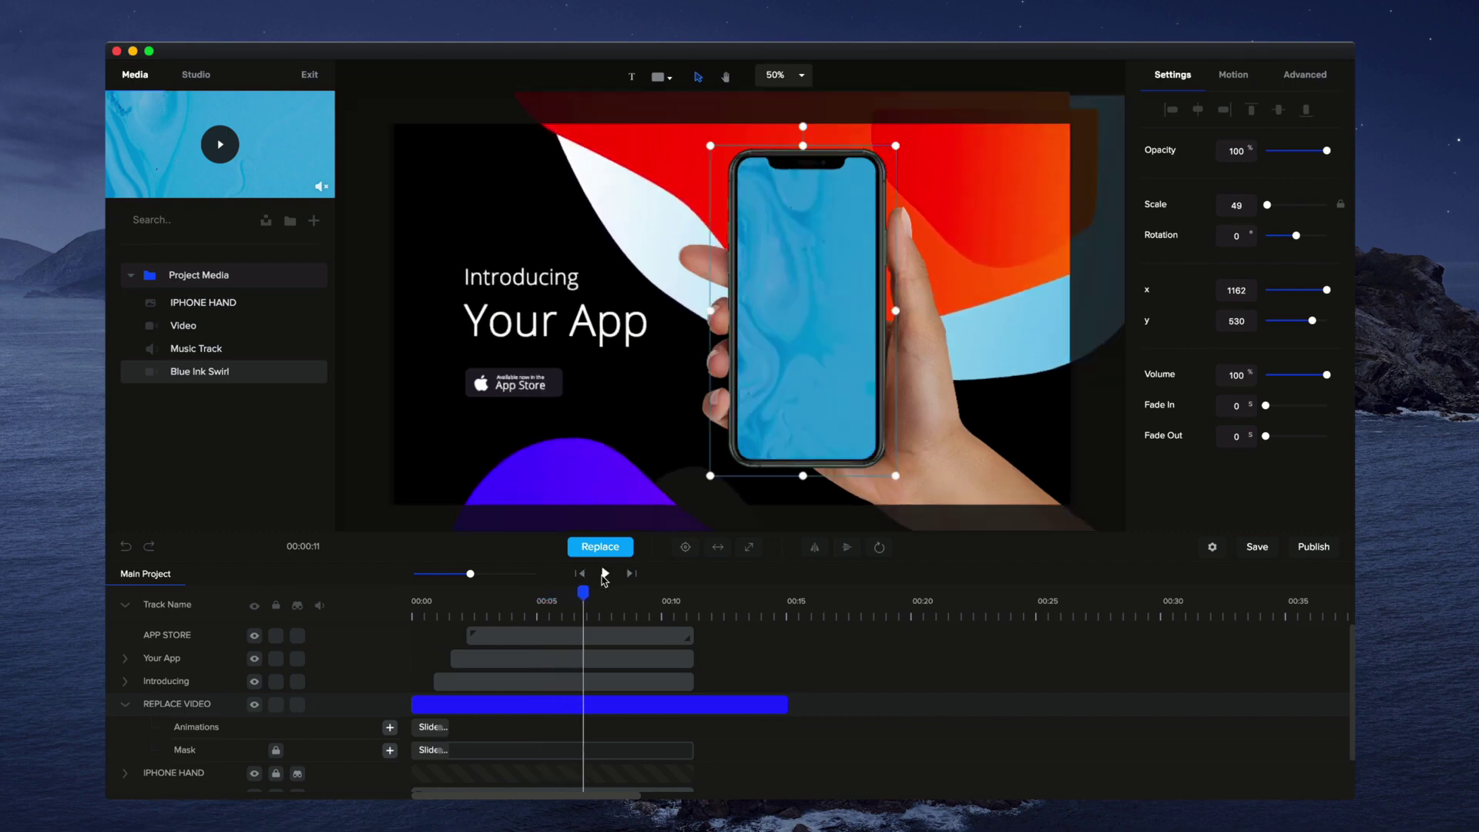
{"action": "left_click", "coordinate": [780, 699]}
- Extend the Introducing, Your App and mask clips so each ends at 00:15
{"action": "left_click_drag", "start_coordinate": [787, 683], "coordinate": [789, 682]}
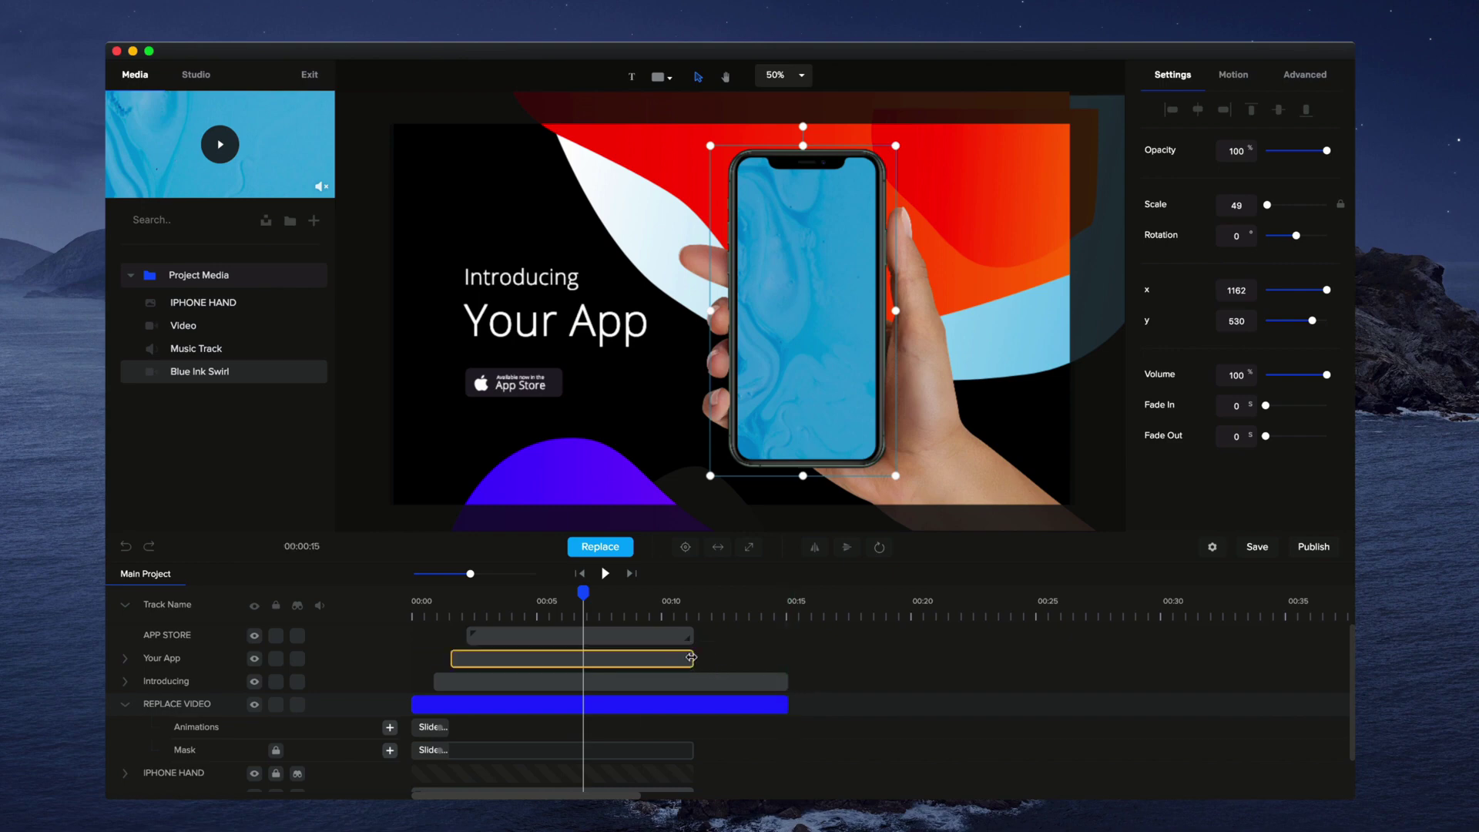
{"action": "left_click_drag", "start_coordinate": [698, 661], "coordinate": [788, 660]}
{"action": "left_click", "coordinate": [752, 601]}
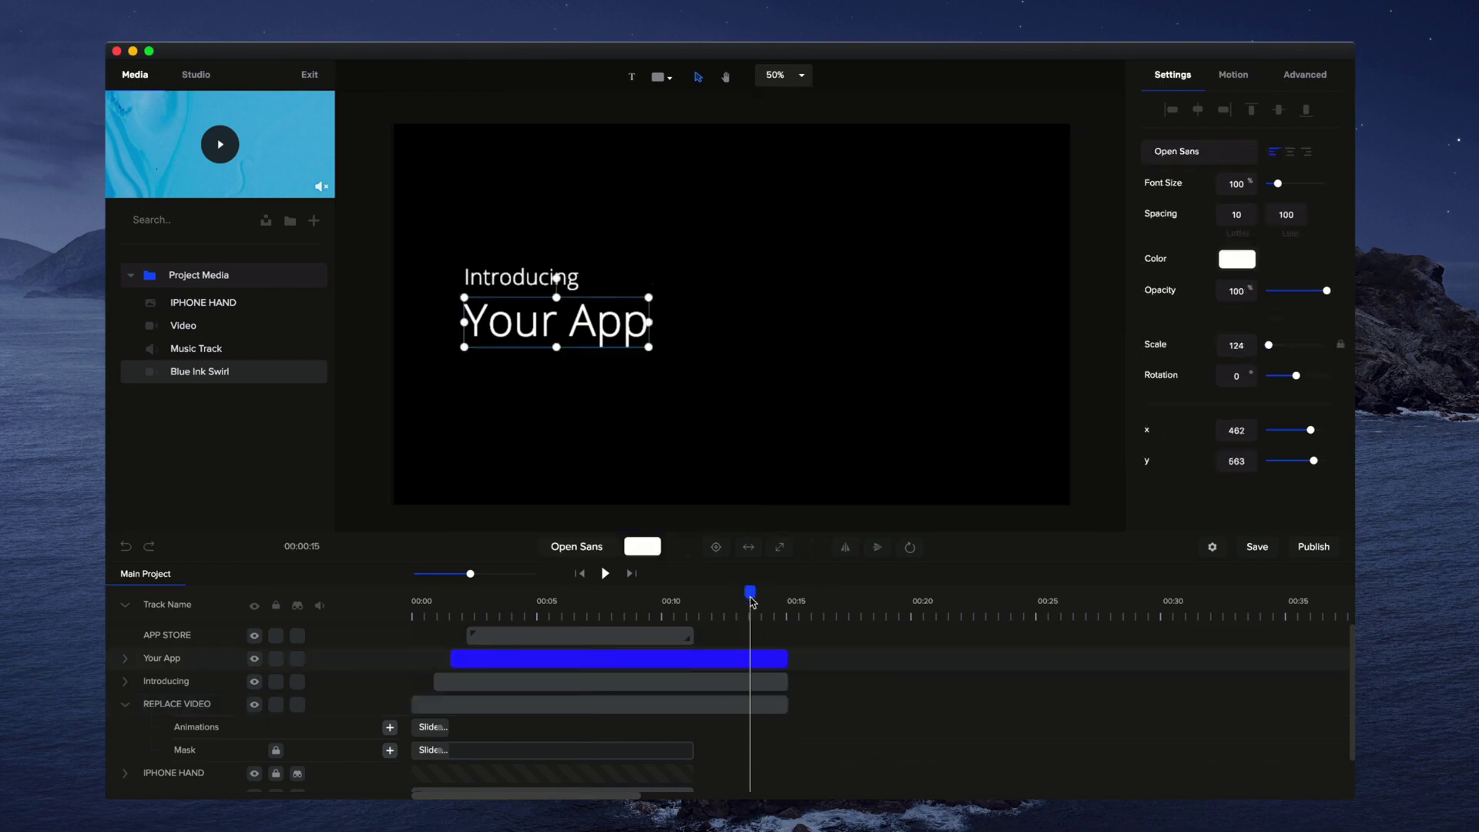
{"action": "left_click_drag", "start_coordinate": [747, 596], "coordinate": [724, 597]}
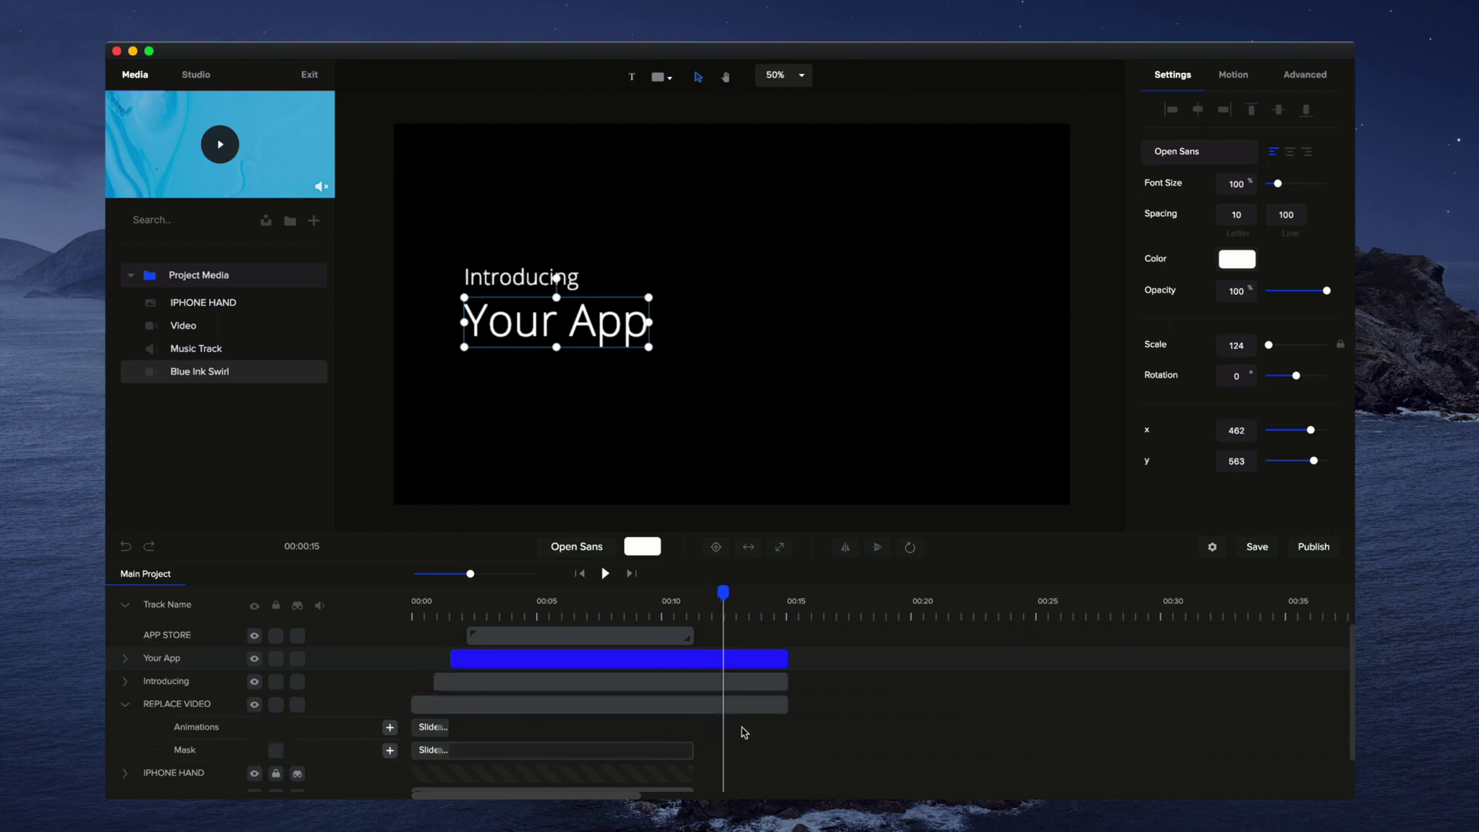
{"action": "left_click_drag", "start_coordinate": [786, 704], "coordinate": [788, 703]}
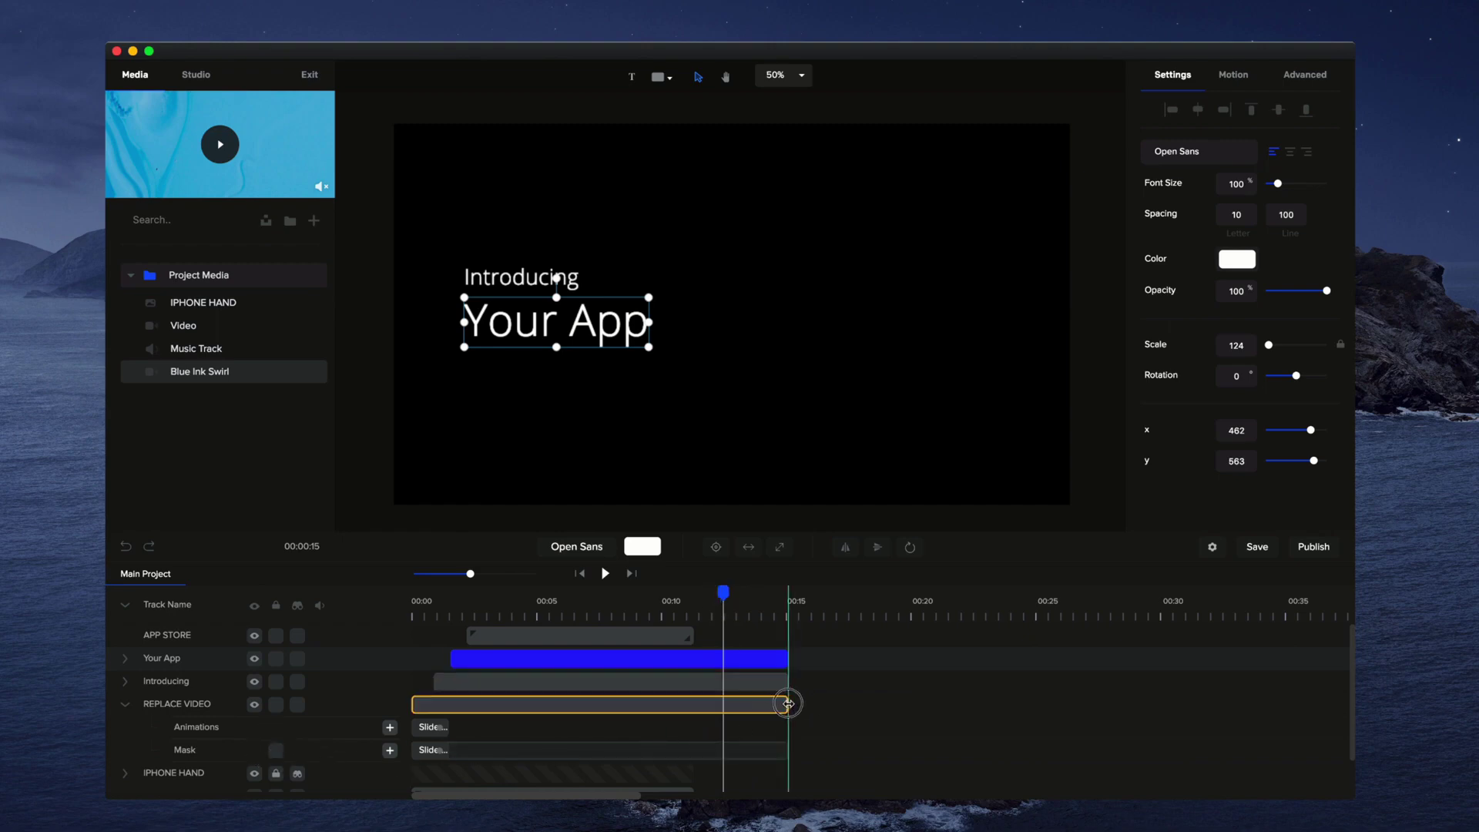
{"action": "left_click", "coordinate": [788, 703]}
{"action": "left_click_drag", "start_coordinate": [727, 598], "coordinate": [737, 600]}
- Extend the AUDIO clip and the unlocked IPHONE HAND clip to 00:15
{"action": "scroll", "coordinate": [734, 720], "scroll_direction": "down", "scroll_amount": 2}
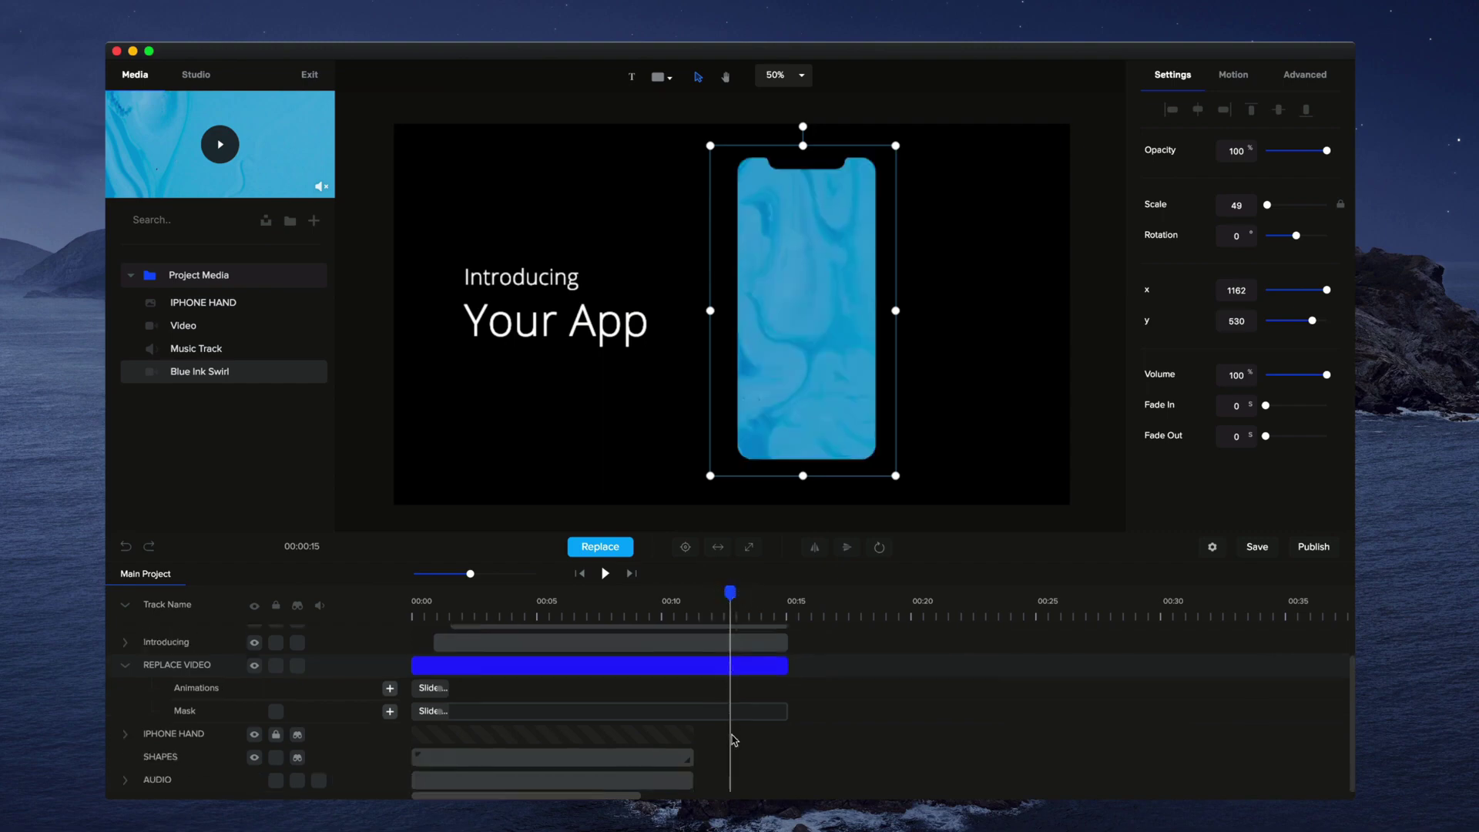
{"action": "left_click", "coordinate": [688, 777]}
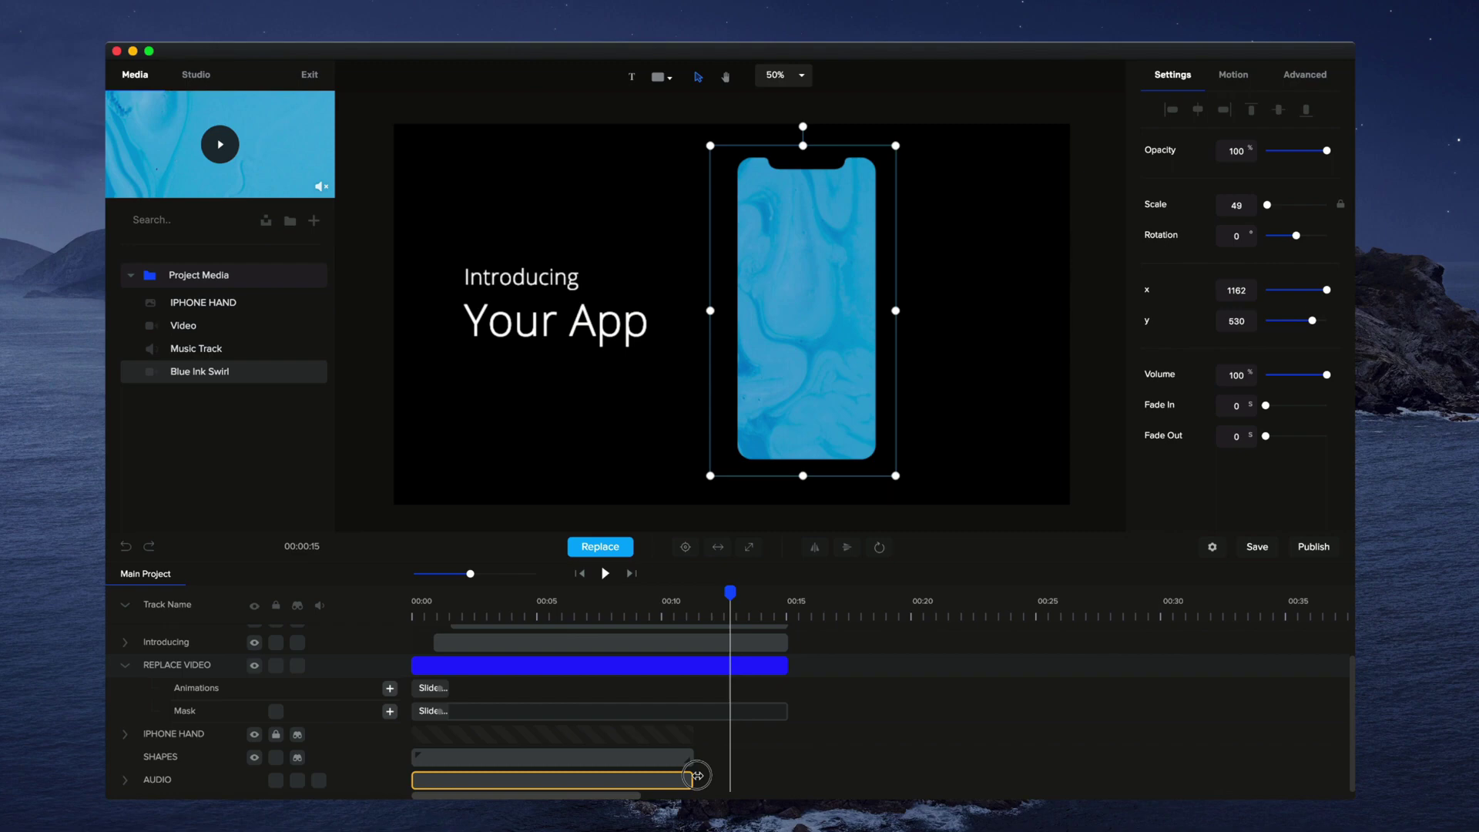
{"action": "left_click_drag", "start_coordinate": [697, 776], "coordinate": [788, 776]}
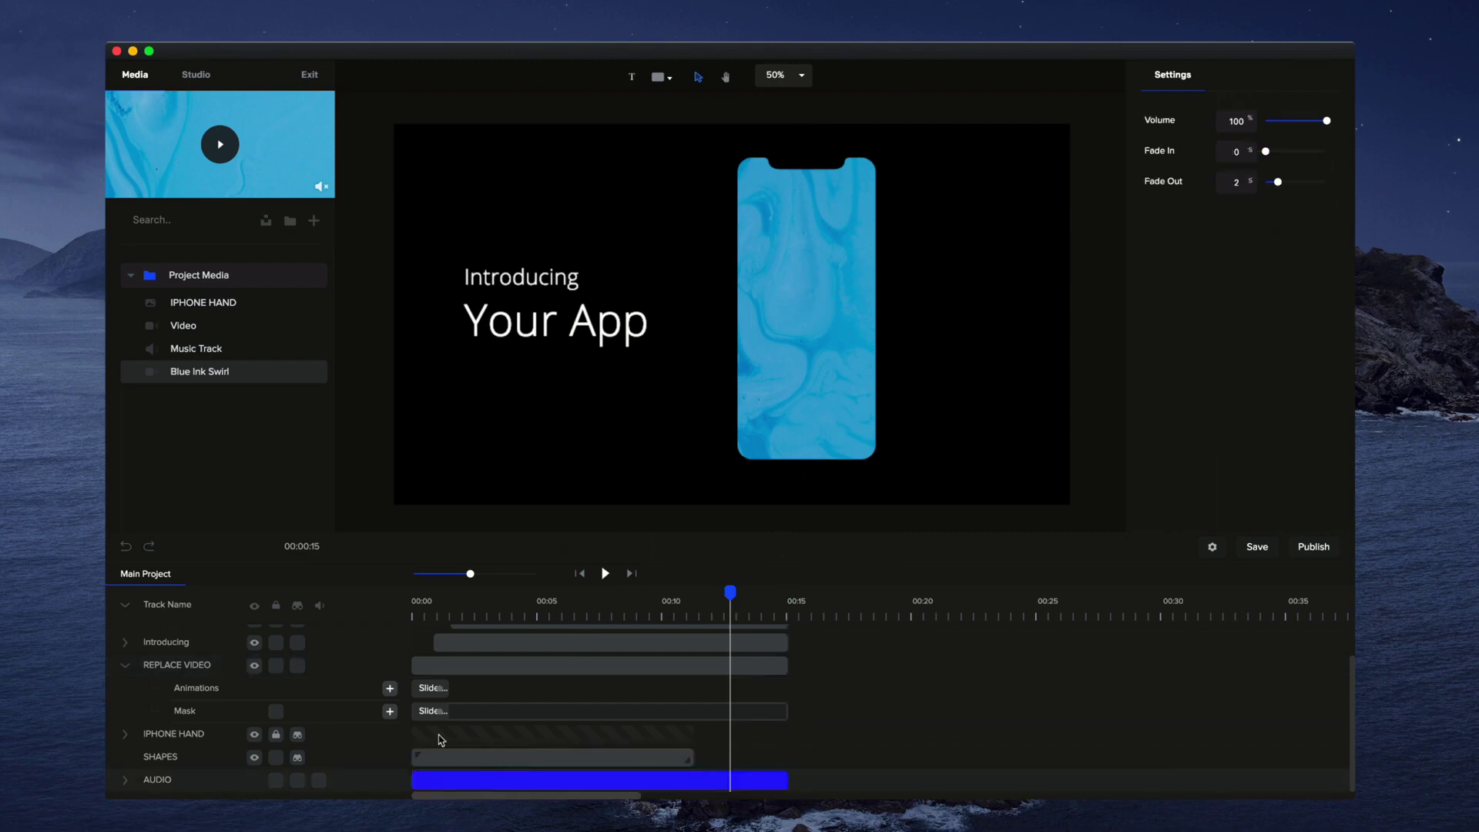
{"action": "left_click", "coordinate": [277, 736]}
{"action": "left_click", "coordinate": [675, 732]}
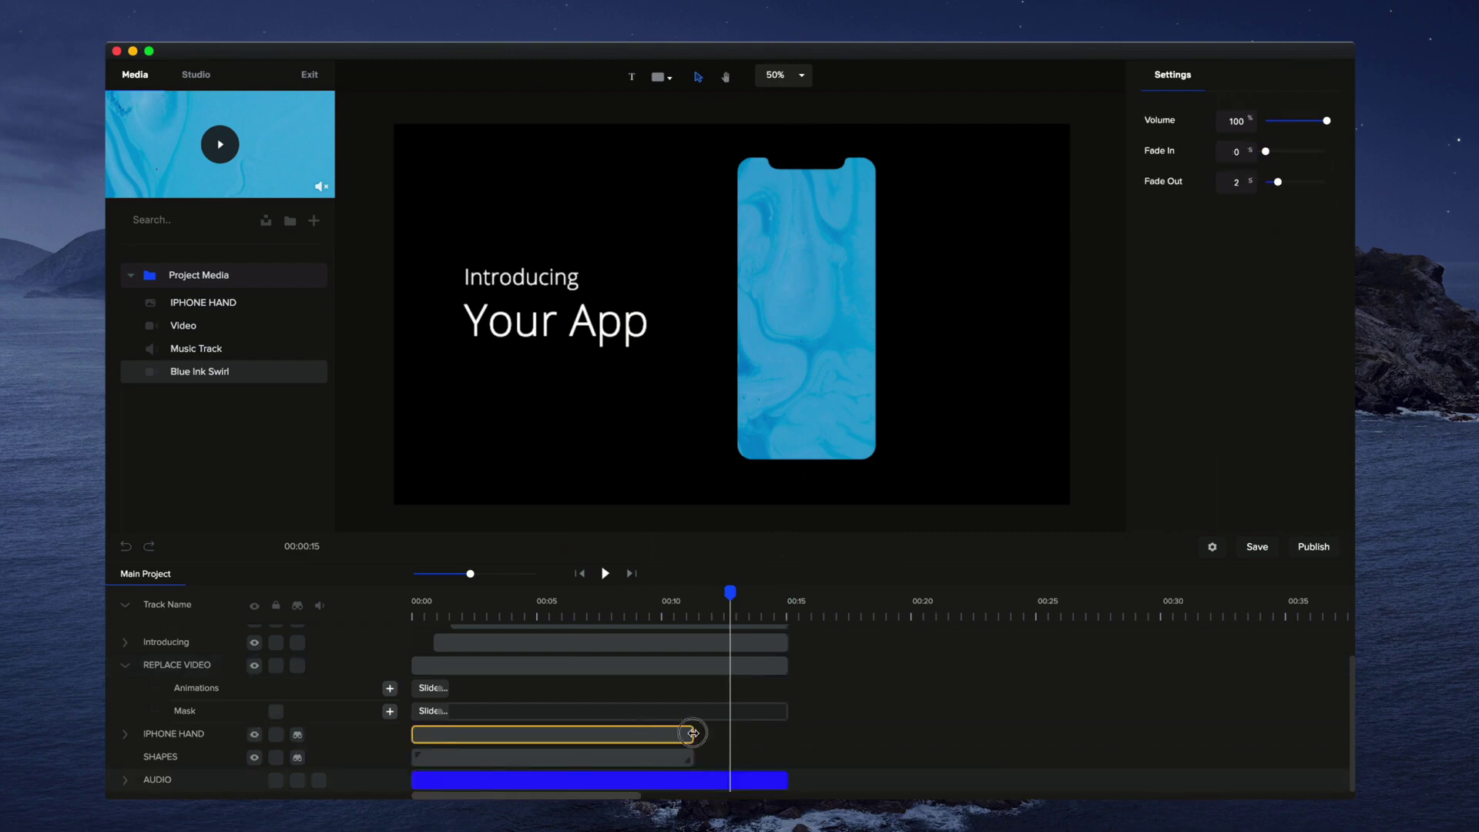
{"action": "left_click_drag", "start_coordinate": [692, 733], "coordinate": [787, 732]}
- Open the SHAPES group showing only its own layers
{"action": "left_click", "coordinate": [648, 755]}
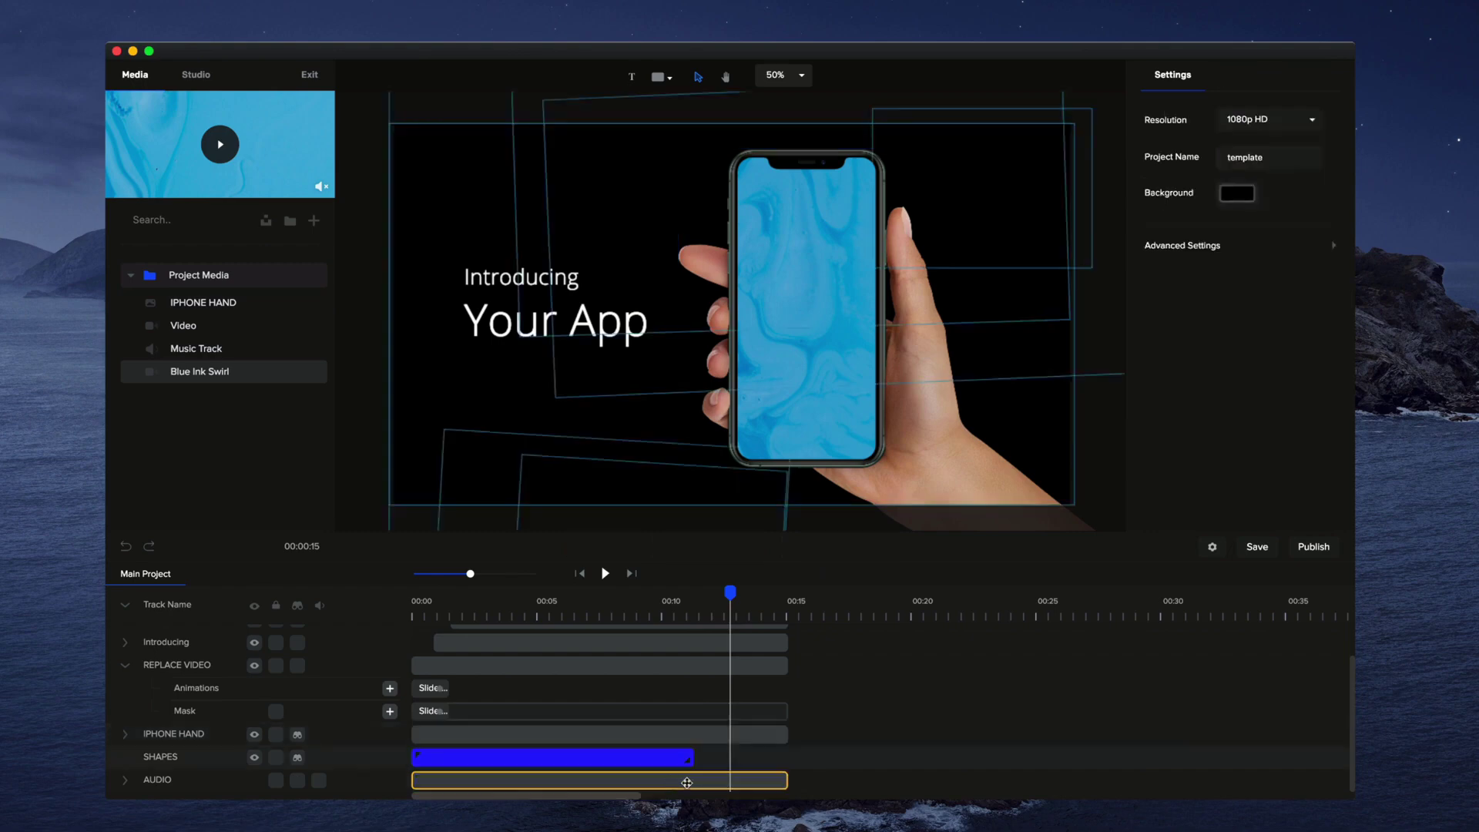
{"action": "left_click_drag", "start_coordinate": [731, 593], "coordinate": [711, 592]}
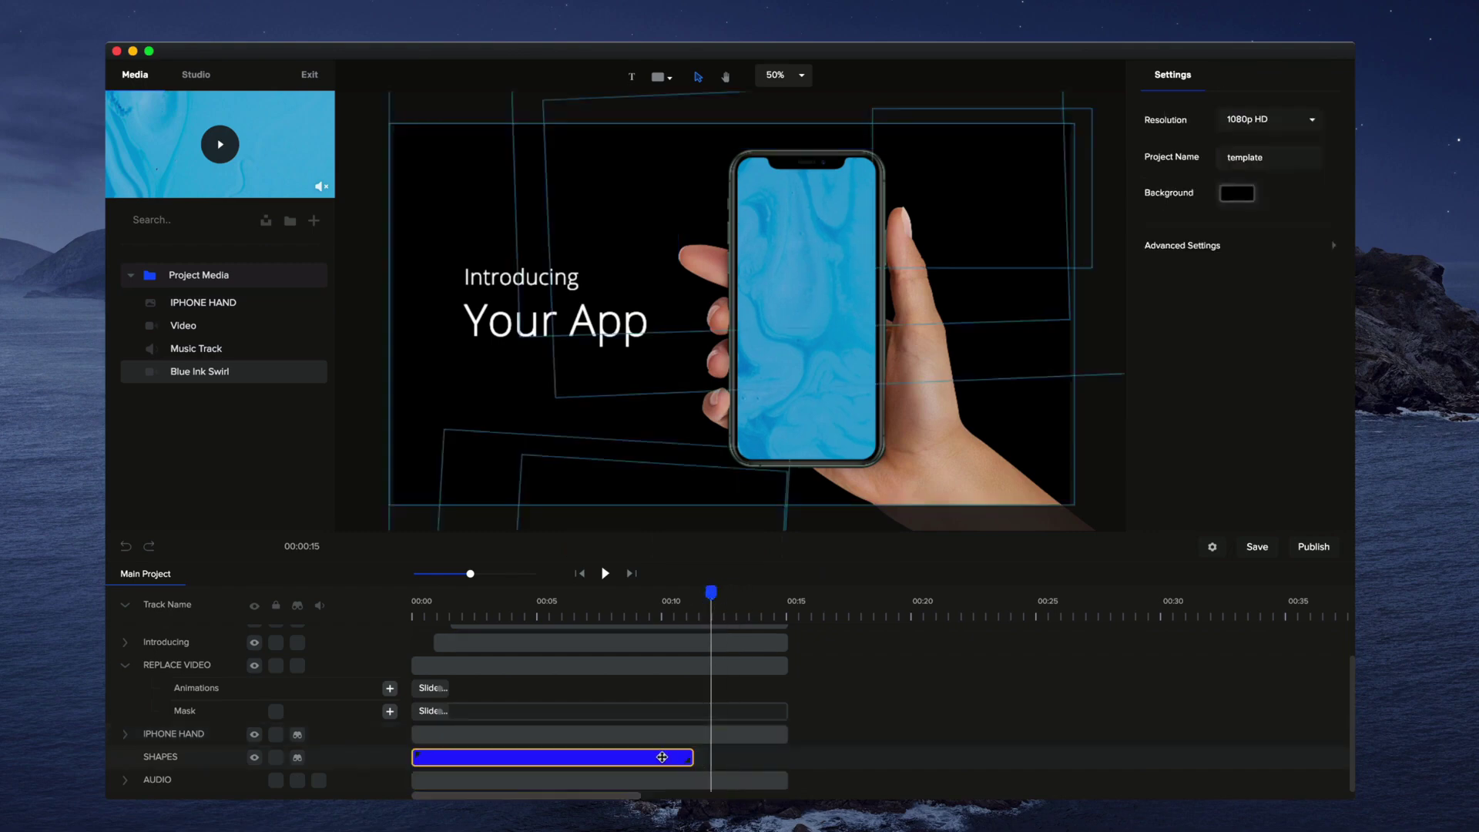
{"action": "double_click", "coordinate": [652, 757]}
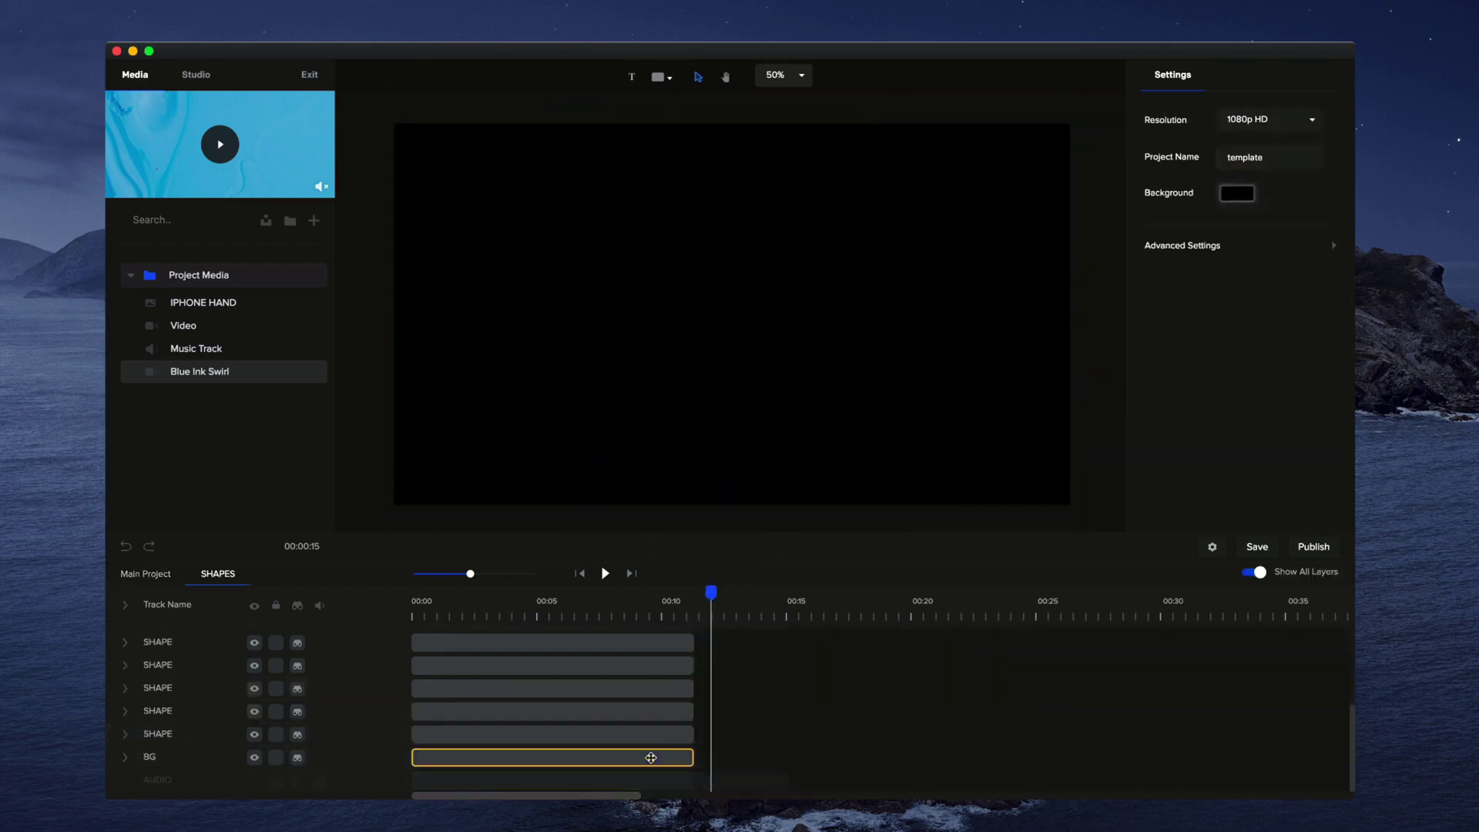
{"action": "left_click", "coordinate": [1256, 574]}
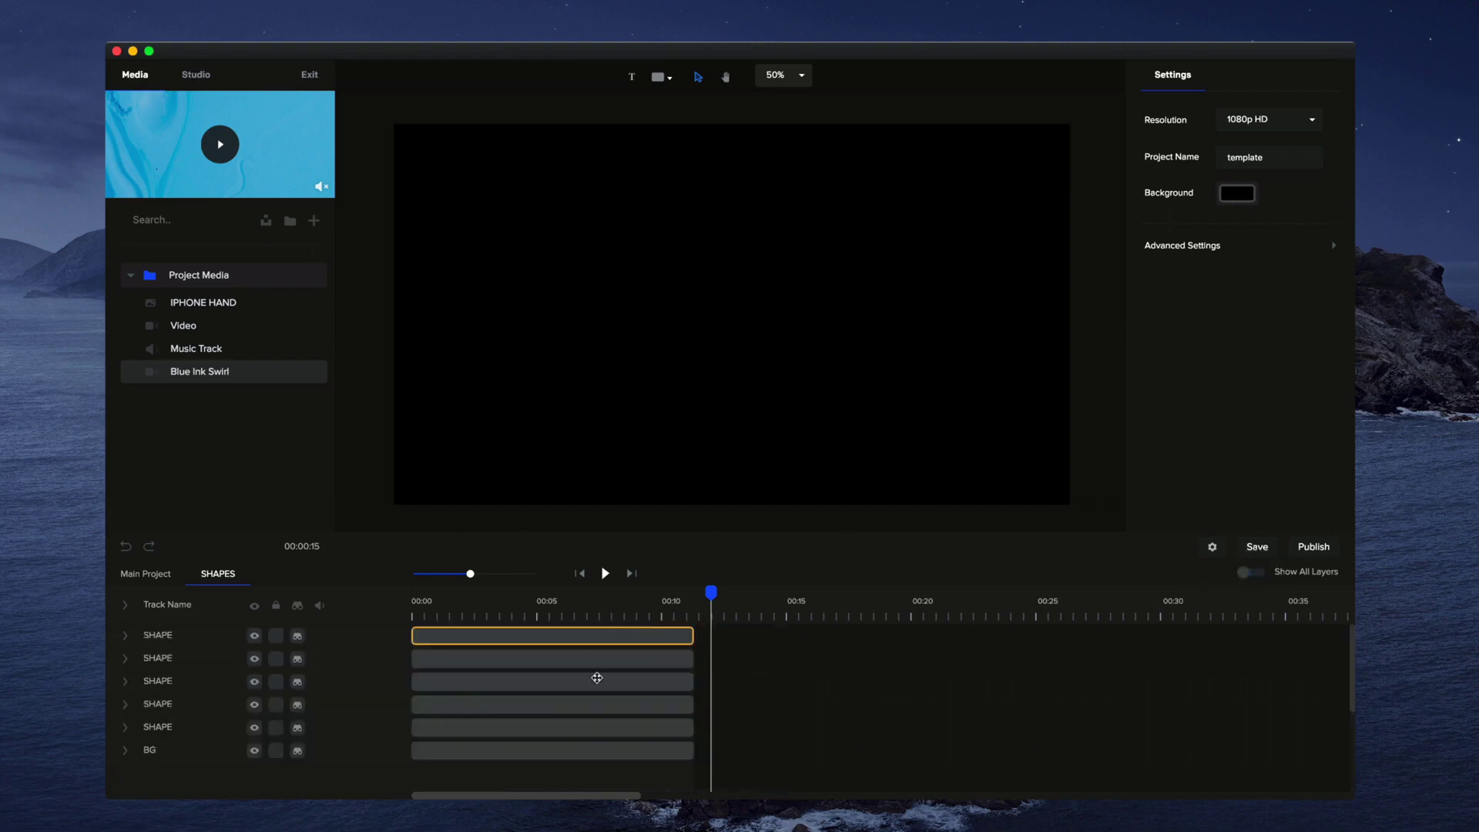
- Scrub through the shapes animation from about 8 seconds, then turn on Show All Layers
{"action": "left_click", "coordinate": [621, 616]}
{"action": "left_click_drag", "start_coordinate": [616, 594], "coordinate": [676, 593]}
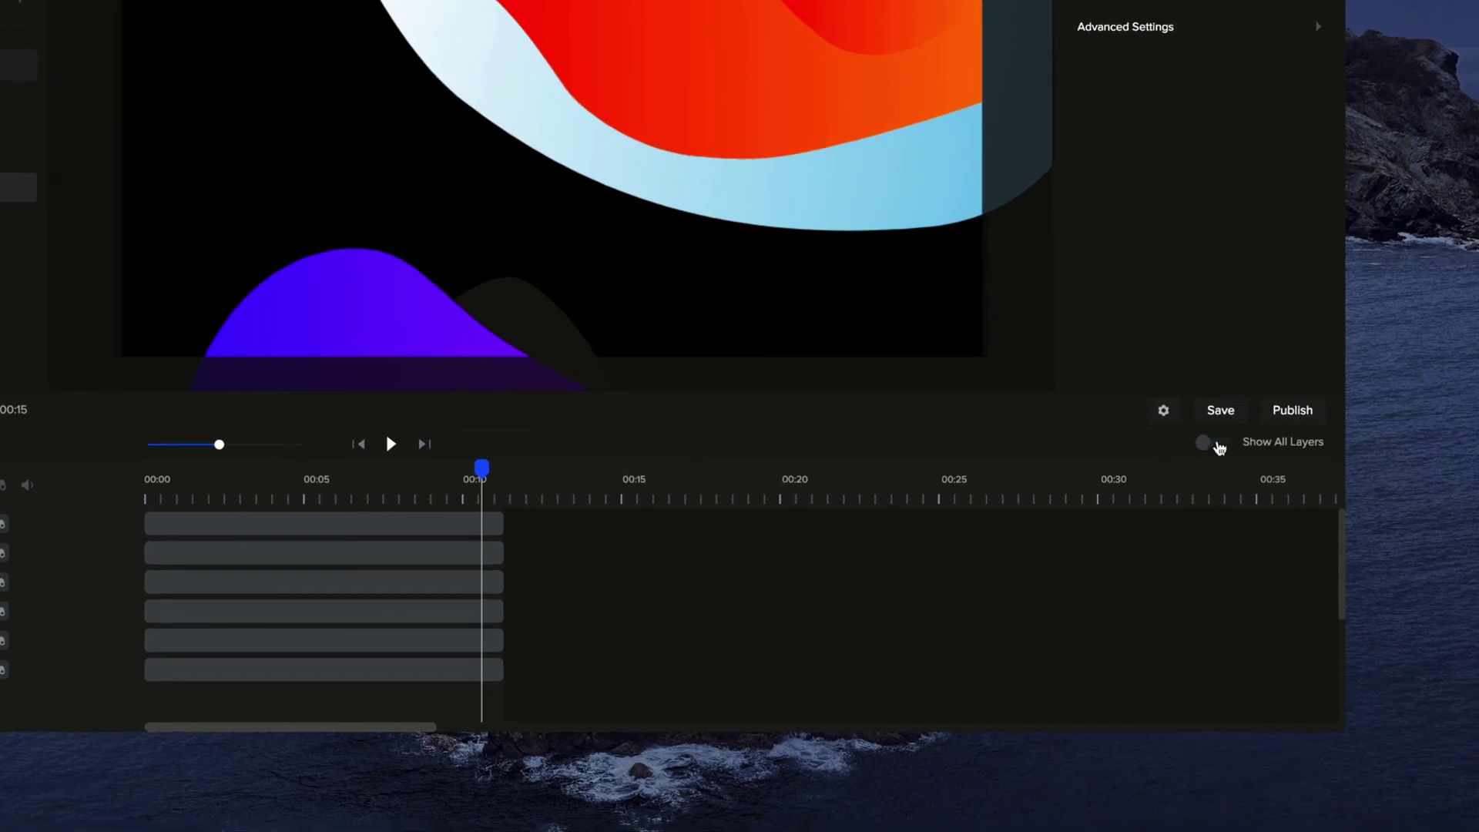
{"action": "left_click", "coordinate": [1212, 444]}
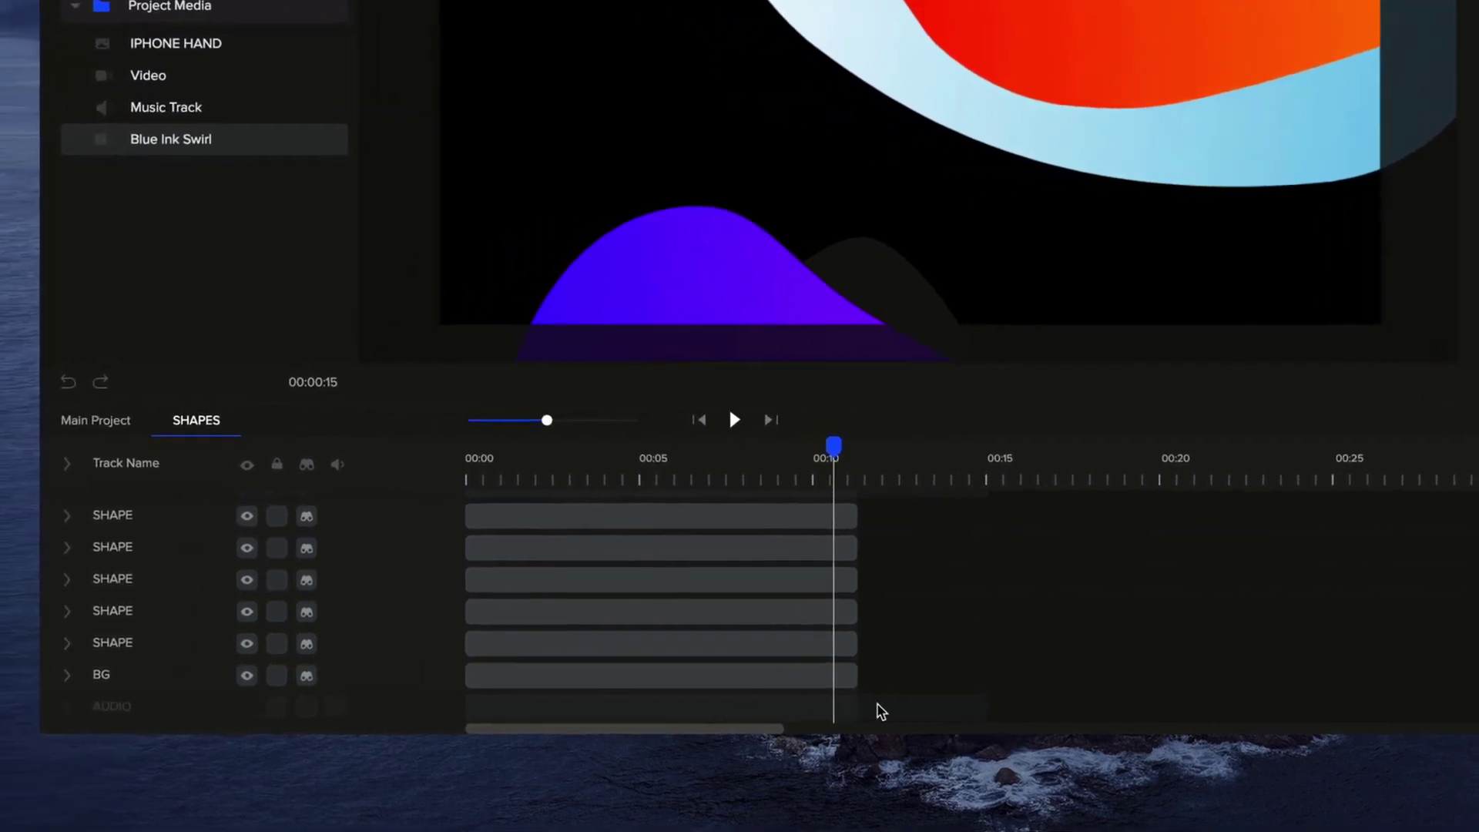
{"action": "scroll", "coordinate": [905, 664], "scroll_direction": "down", "scroll_amount": 3}
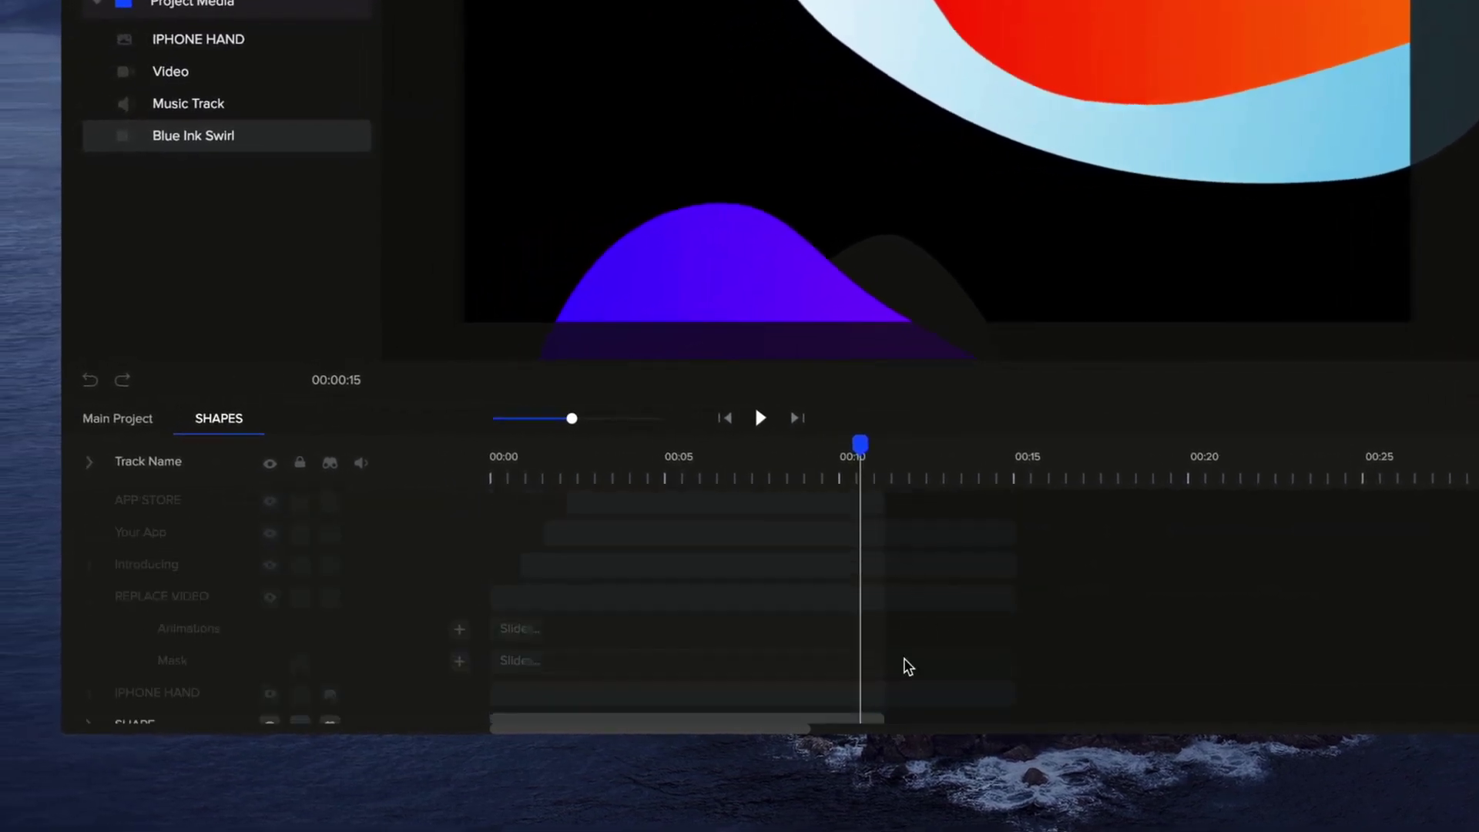
- Zoom the timeline in around 00:10 and stretch the first two SHAPE clips to 00:15
{"action": "left_click_drag", "start_coordinate": [572, 418], "coordinate": [589, 419]}
{"action": "scroll", "coordinate": [1129, 570], "scroll_direction": "up", "scroll_amount": 2}
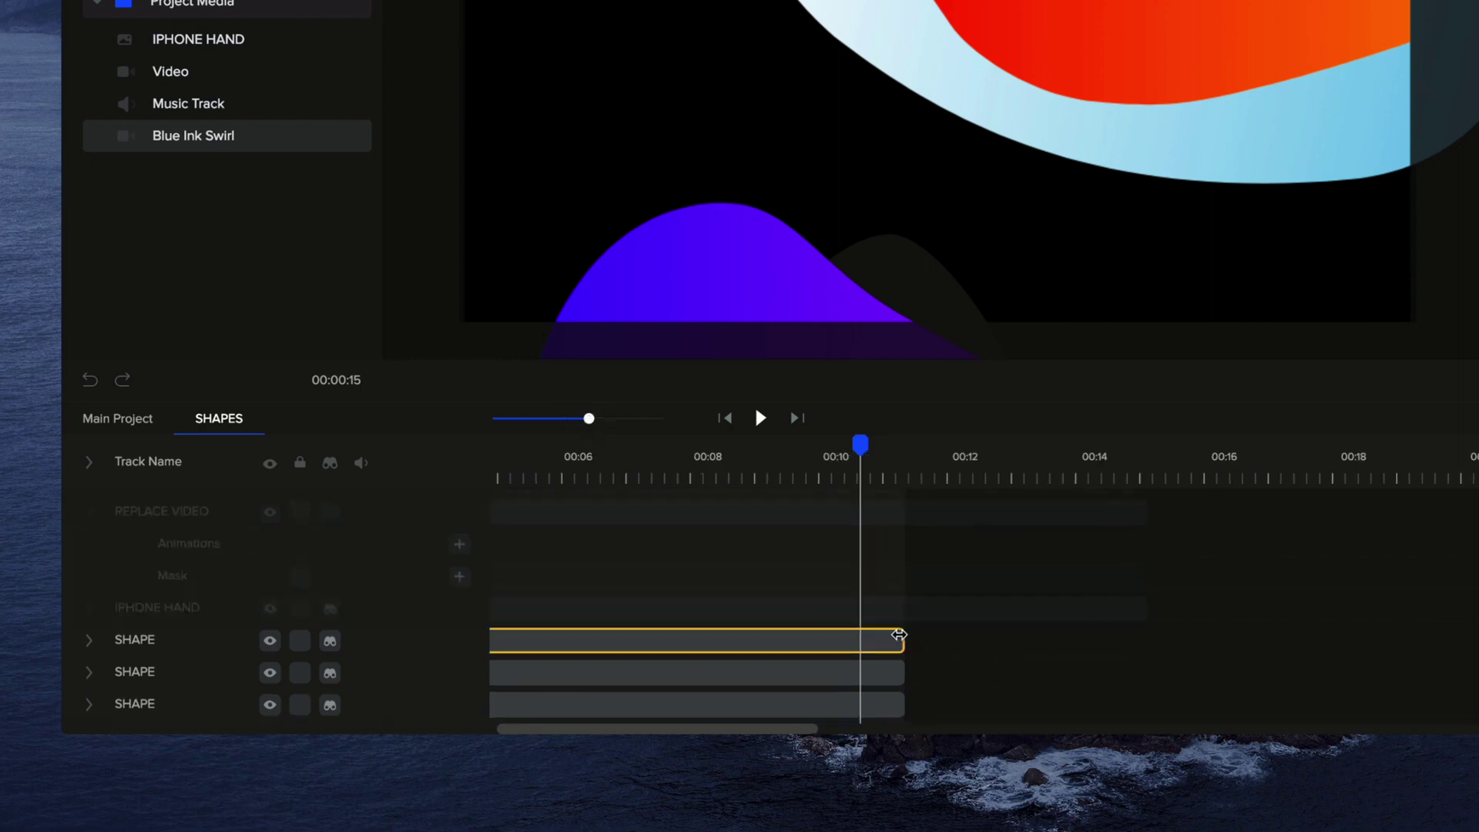
{"action": "left_click_drag", "start_coordinate": [904, 639], "coordinate": [1141, 638]}
{"action": "scroll", "coordinate": [878, 640], "scroll_direction": "down", "scroll_amount": 1}
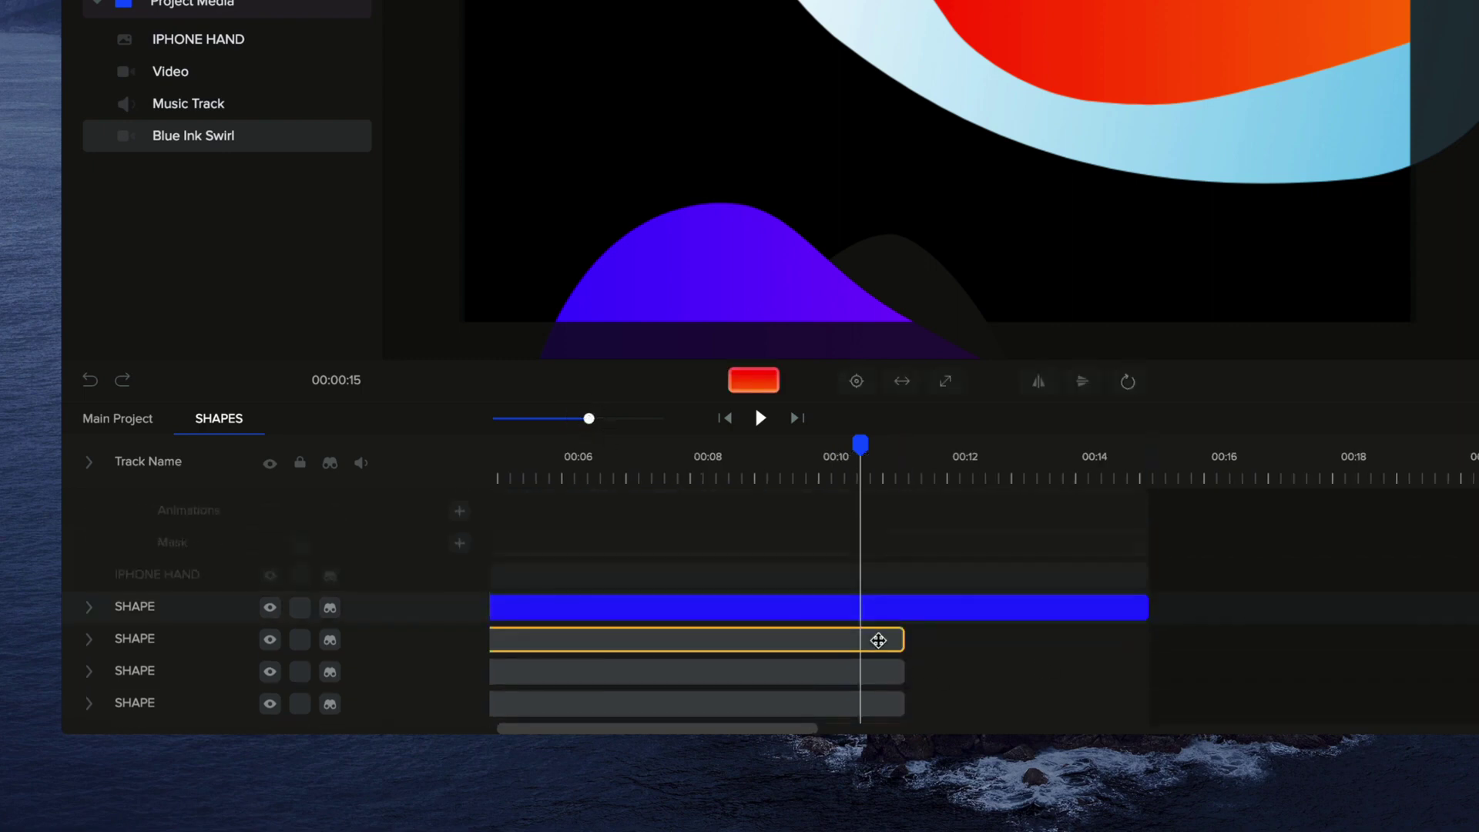
{"action": "left_click_drag", "start_coordinate": [900, 640], "coordinate": [1140, 640]}
{"action": "scroll", "coordinate": [1139, 640], "scroll_direction": "down", "scroll_amount": 1}
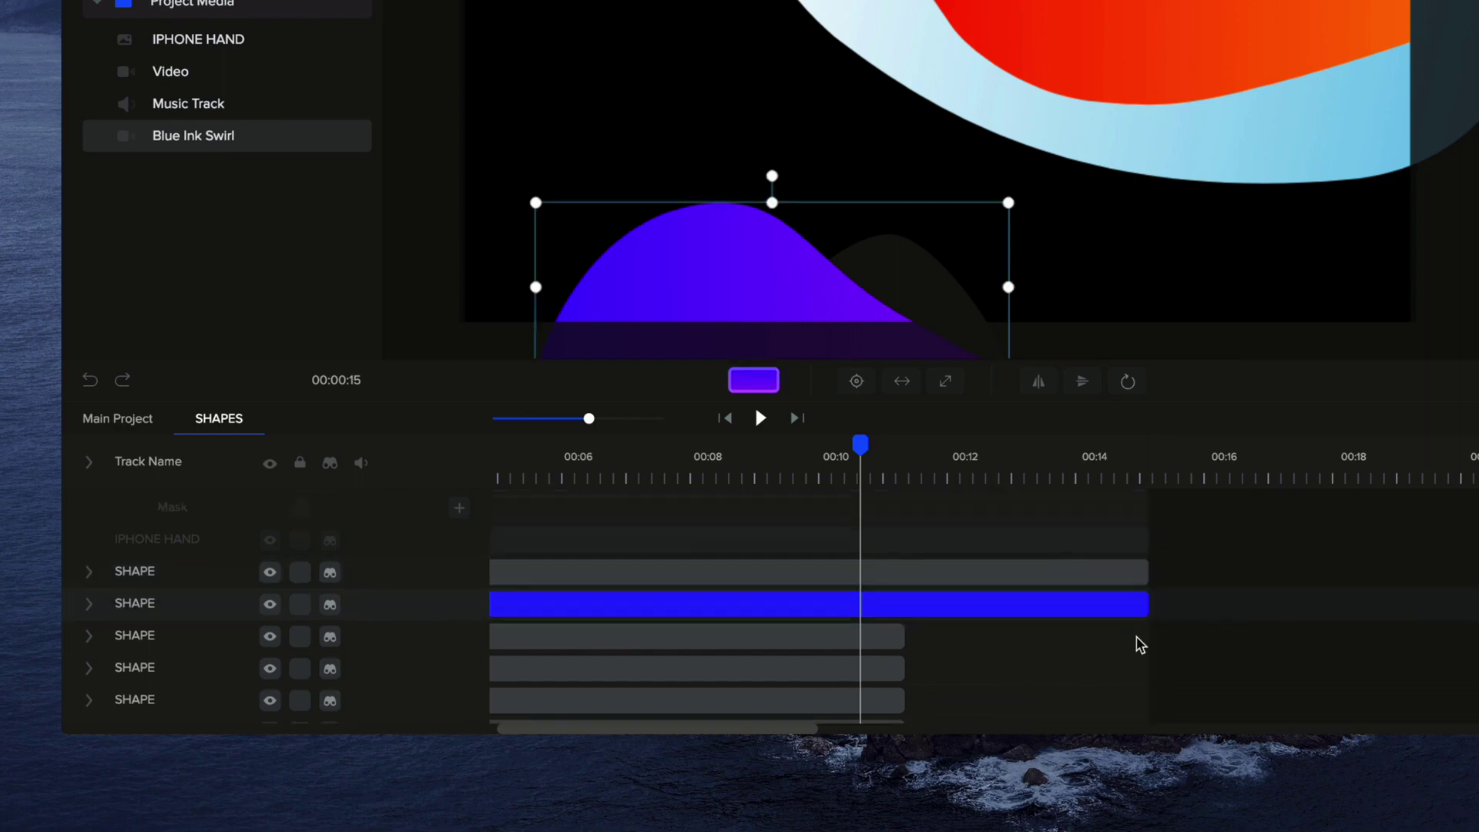
- Stretch the third, fourth and fifth SHAPE clips and the BG clip to 00:15
{"action": "left_click_drag", "start_coordinate": [903, 640], "coordinate": [1148, 638]}
{"action": "scroll", "coordinate": [1148, 637], "scroll_direction": "down", "scroll_amount": 1}
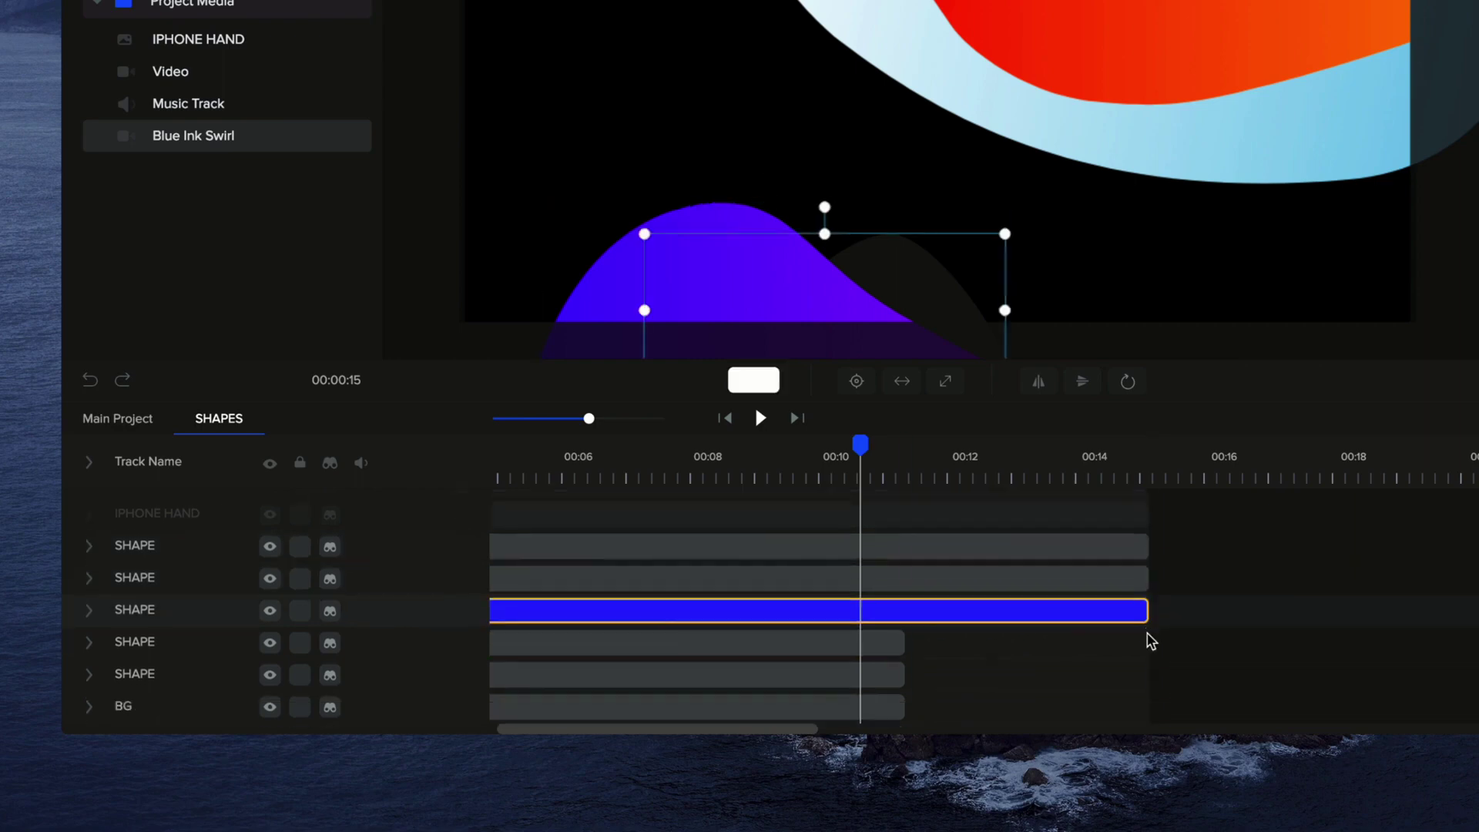
{"action": "left_click_drag", "start_coordinate": [906, 645], "coordinate": [1140, 640]}
{"action": "scroll", "coordinate": [1140, 640], "scroll_direction": "down", "scroll_amount": 1}
{"action": "left_click_drag", "start_coordinate": [902, 642], "coordinate": [1148, 640]}
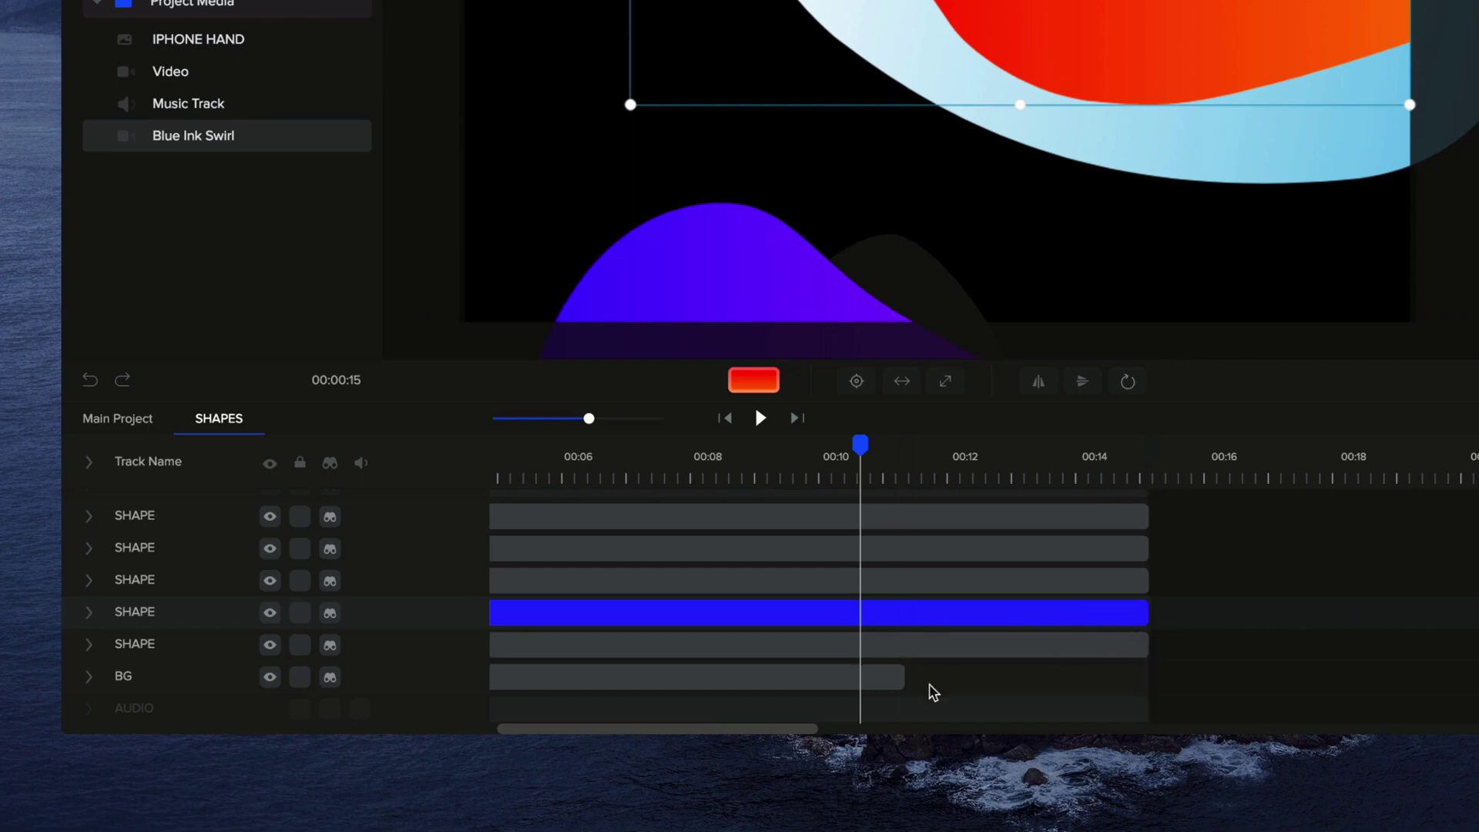
{"action": "left_click_drag", "start_coordinate": [900, 676], "coordinate": [1139, 671]}
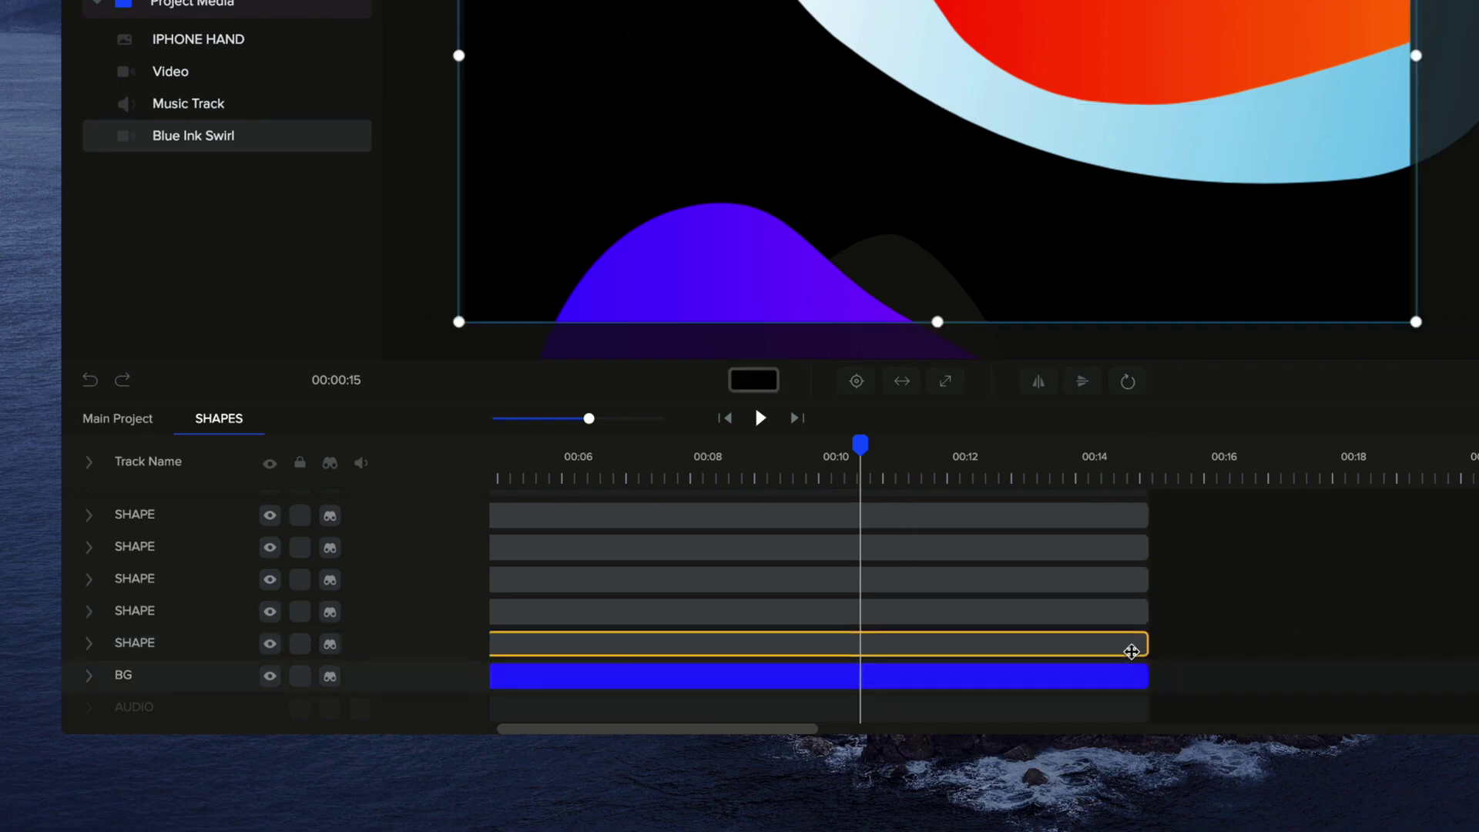
{"action": "scroll", "coordinate": [1131, 651], "scroll_direction": "up", "scroll_amount": 5}
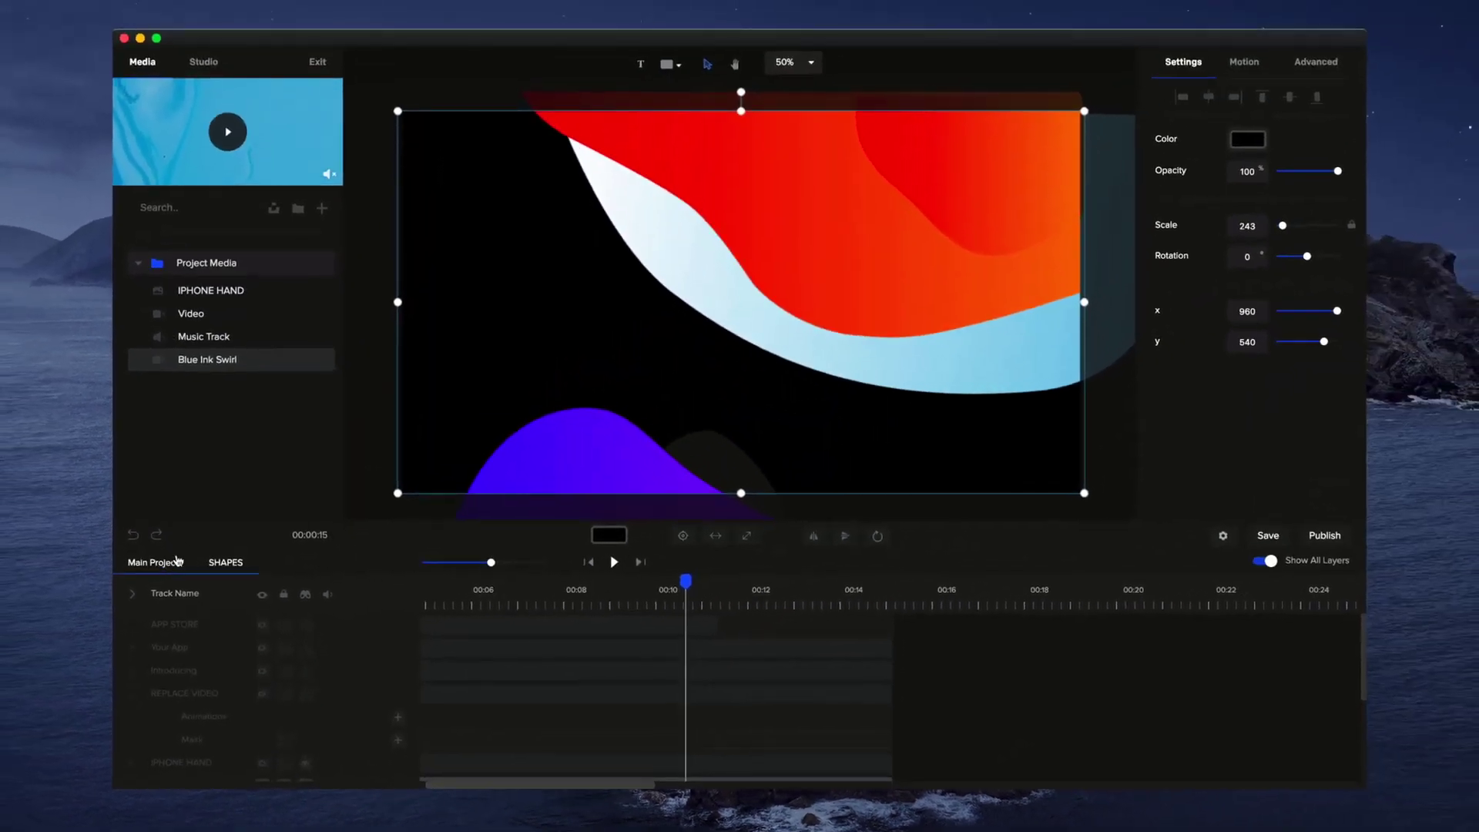
- Back in the main project, set the playhead near 00:13.6 and open the APP STORE composition
{"action": "left_click", "coordinate": [154, 563]}
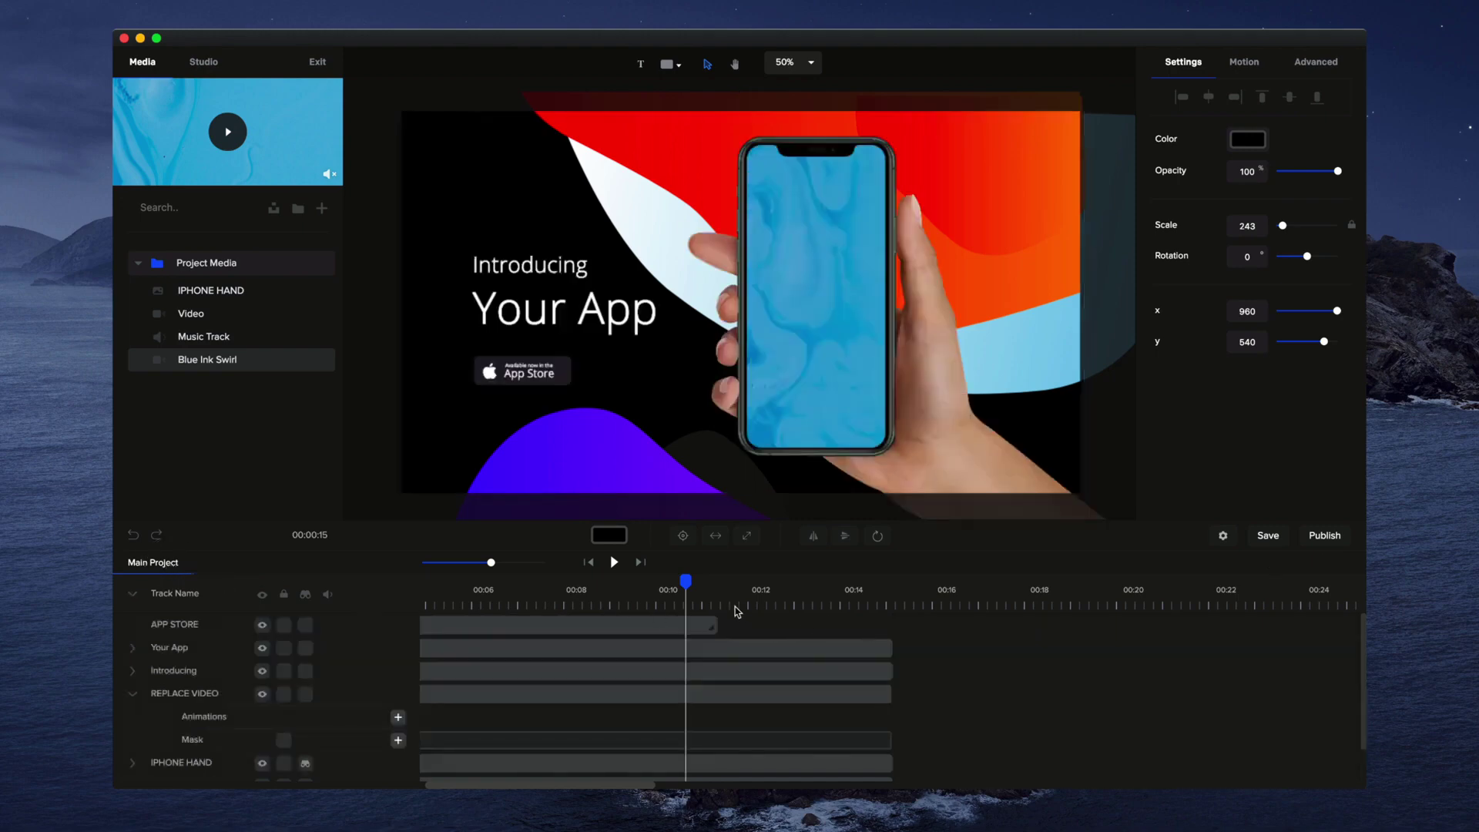
{"action": "left_click_drag", "start_coordinate": [688, 578], "coordinate": [833, 580]}
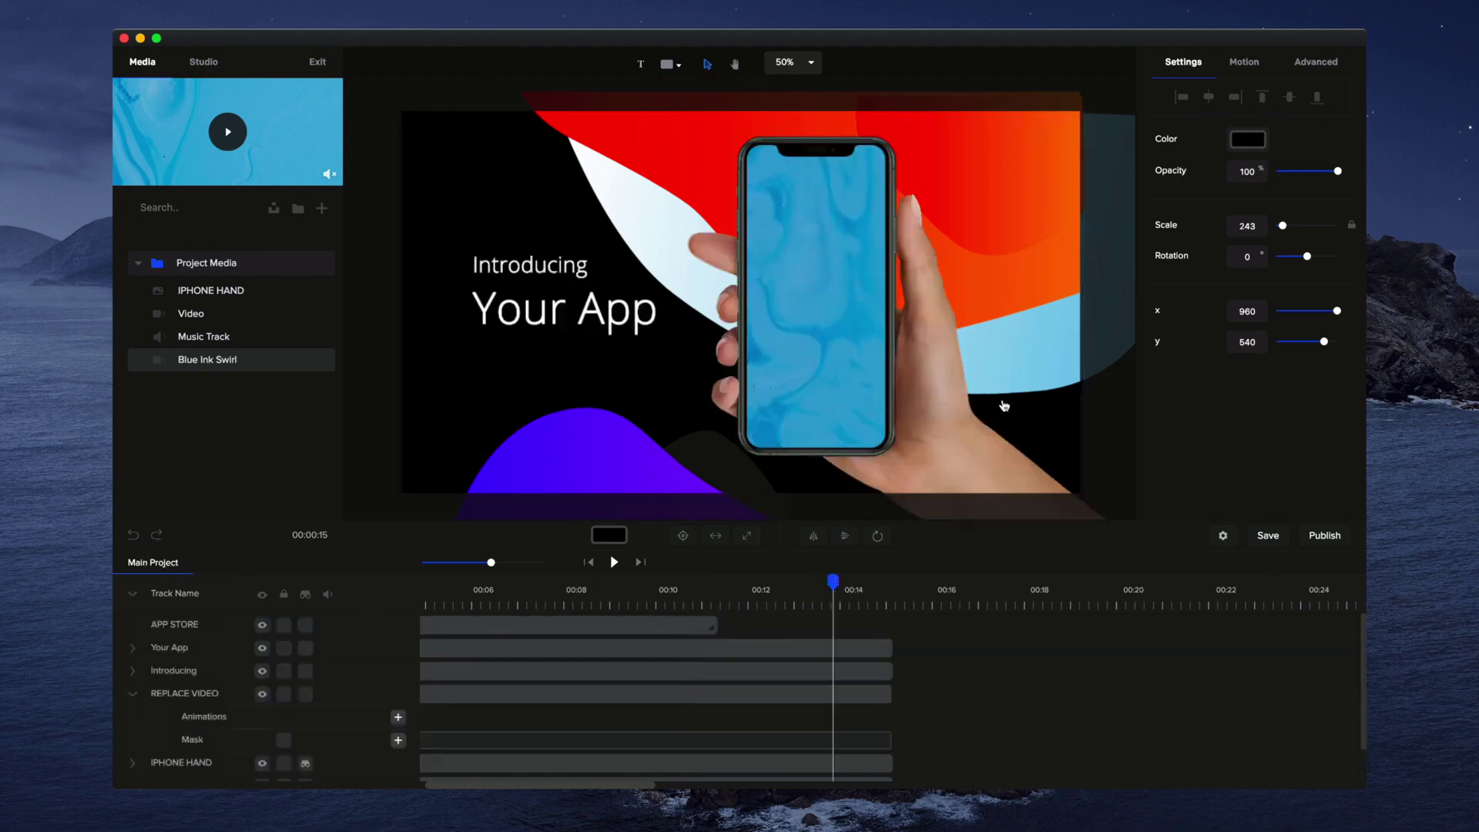
{"action": "left_click", "coordinate": [623, 630]}
{"action": "double_click", "coordinate": [615, 623]}
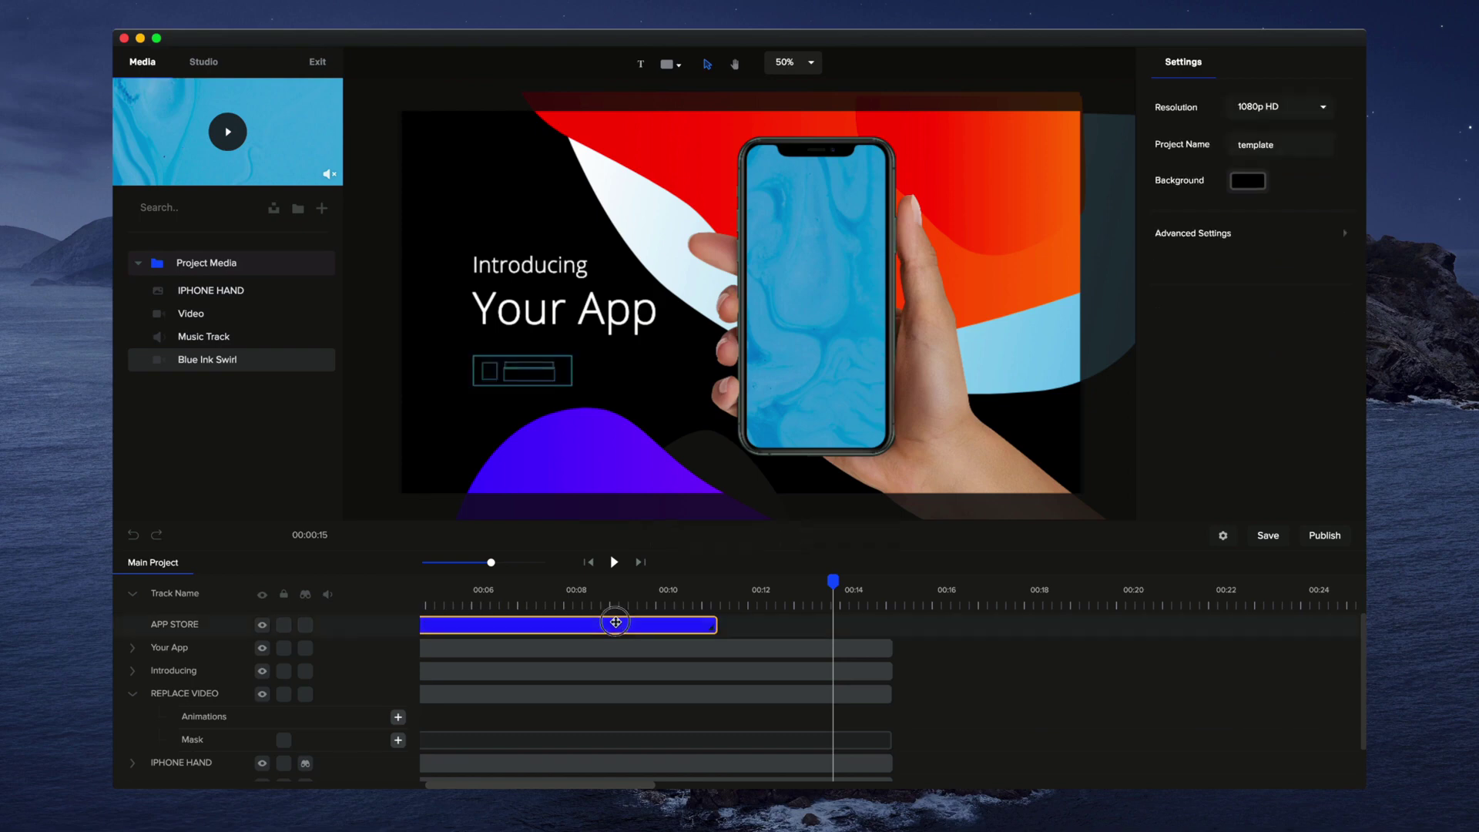
- Stretch the SHAPE, 'Available now in the' text and APPLE LOGO clips to 00:15
{"action": "left_click", "coordinate": [715, 696]}
{"action": "left_click_drag", "start_coordinate": [715, 696], "coordinate": [892, 695]}
{"action": "left_click_drag", "start_coordinate": [716, 668], "coordinate": [892, 646]}
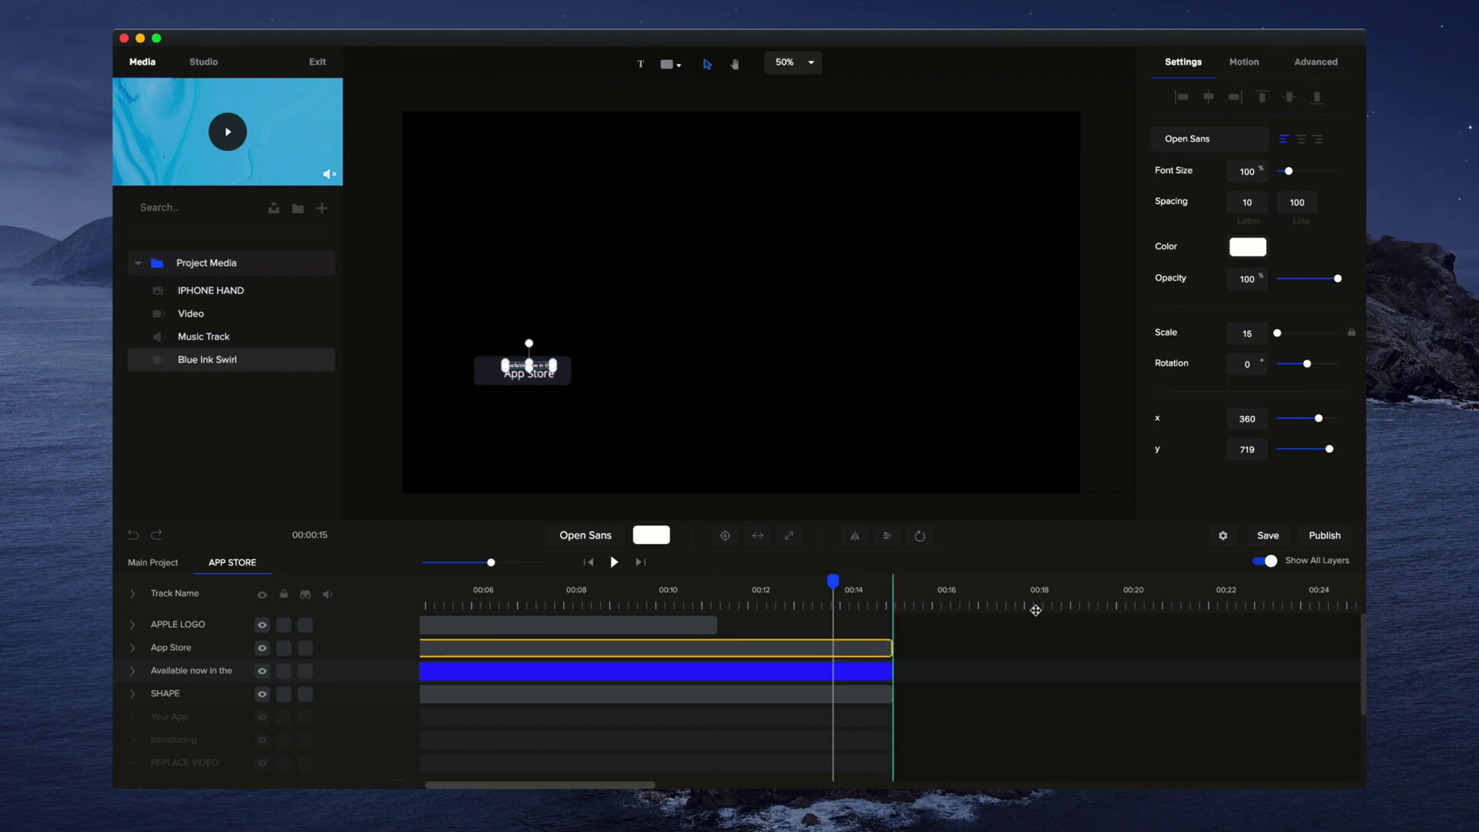
{"action": "left_click_drag", "start_coordinate": [717, 624], "coordinate": [891, 625]}
{"action": "left_click", "coordinate": [1283, 563]}
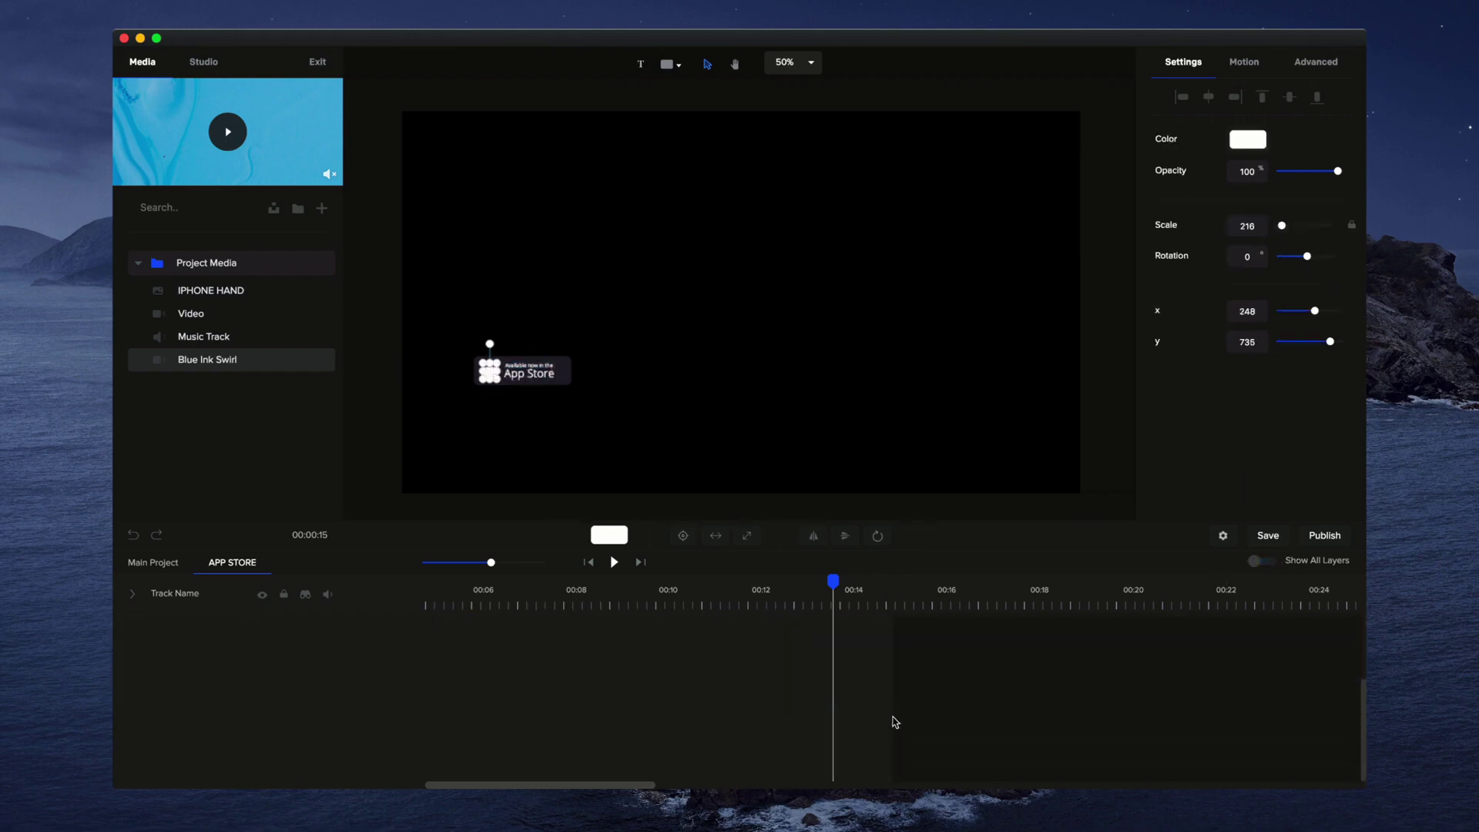
{"action": "left_click", "coordinate": [152, 563]}
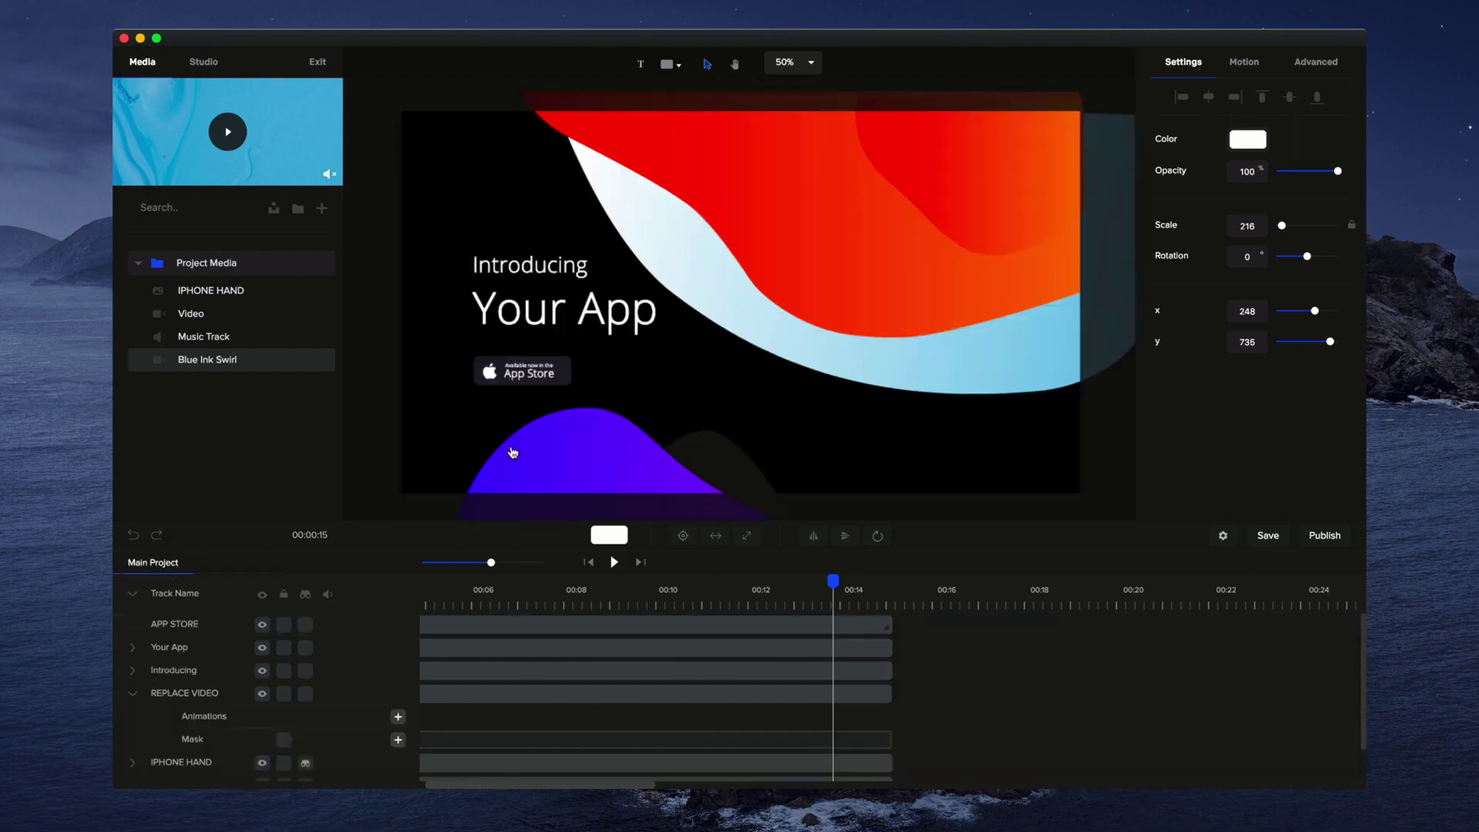
- Move the playhead to about 00:06, zoom out to 45 seconds and collapse REPLACE VIDEO
{"action": "scroll", "coordinate": [779, 448], "scroll_direction": "down", "scroll_amount": 1}
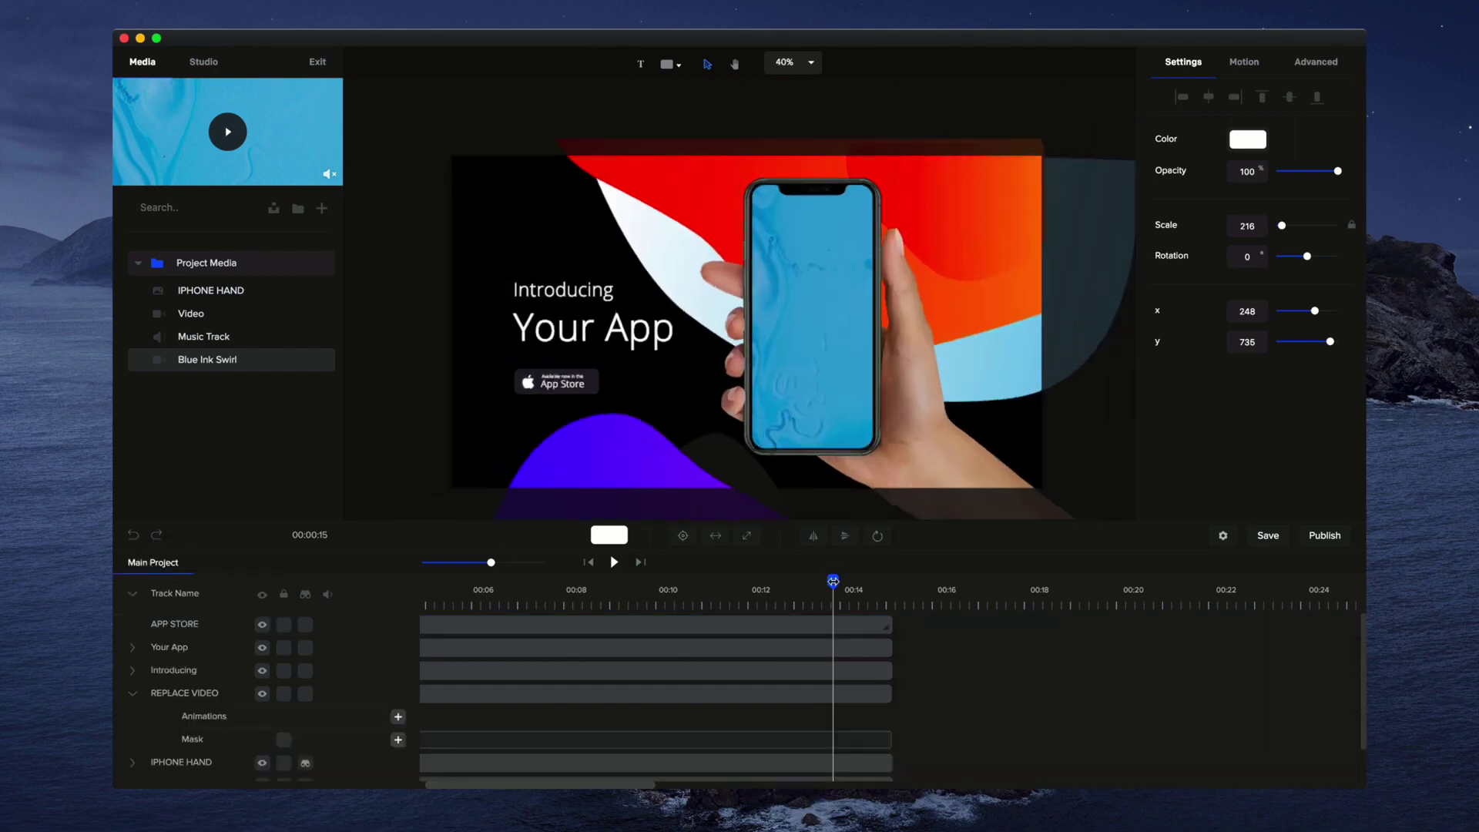
{"action": "left_click_drag", "start_coordinate": [833, 581], "coordinate": [182, 595]}
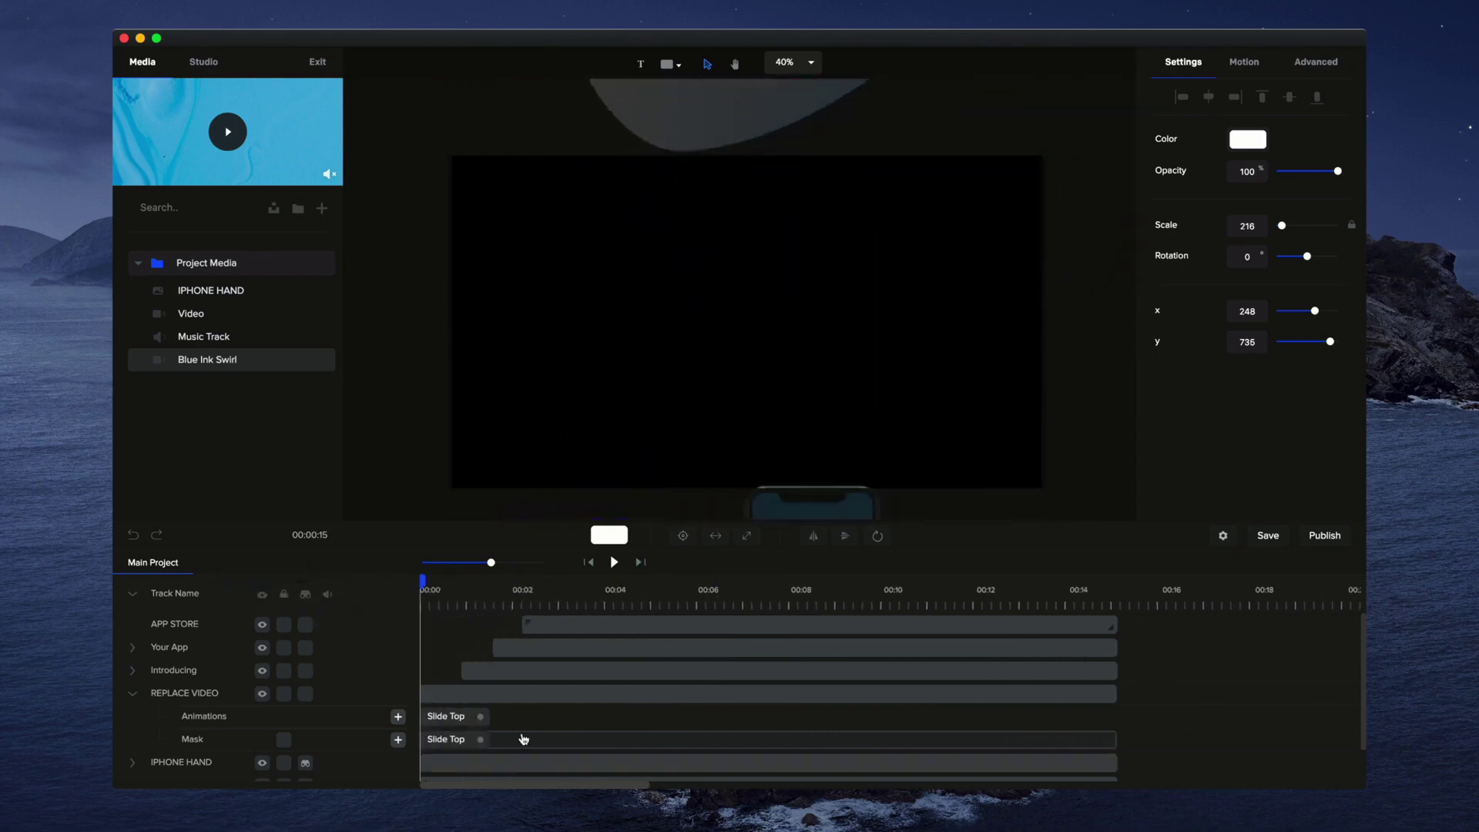
{"action": "left_click_drag", "start_coordinate": [490, 564], "coordinate": [473, 563]}
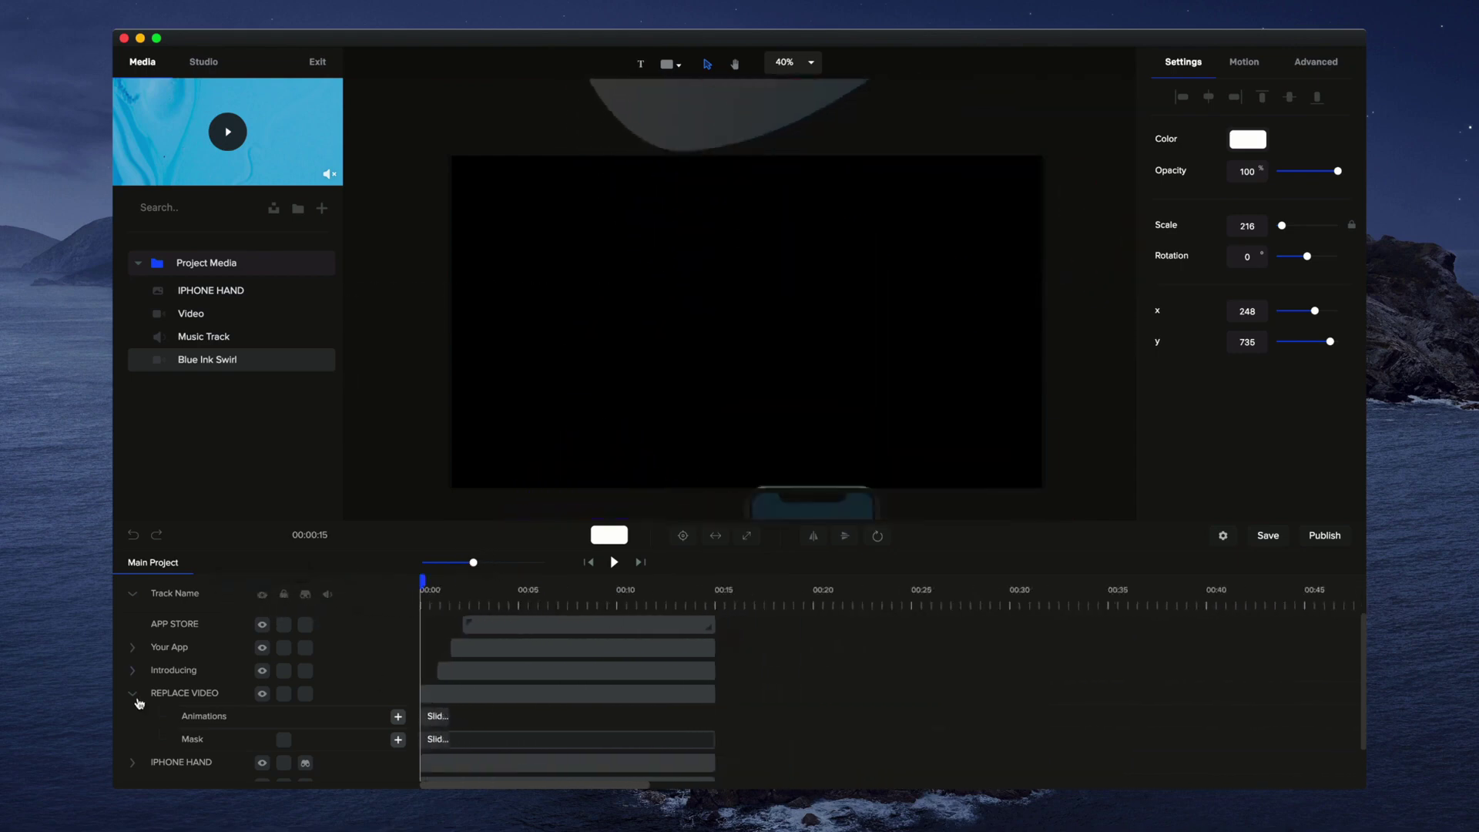
{"action": "left_click", "coordinate": [133, 593]}
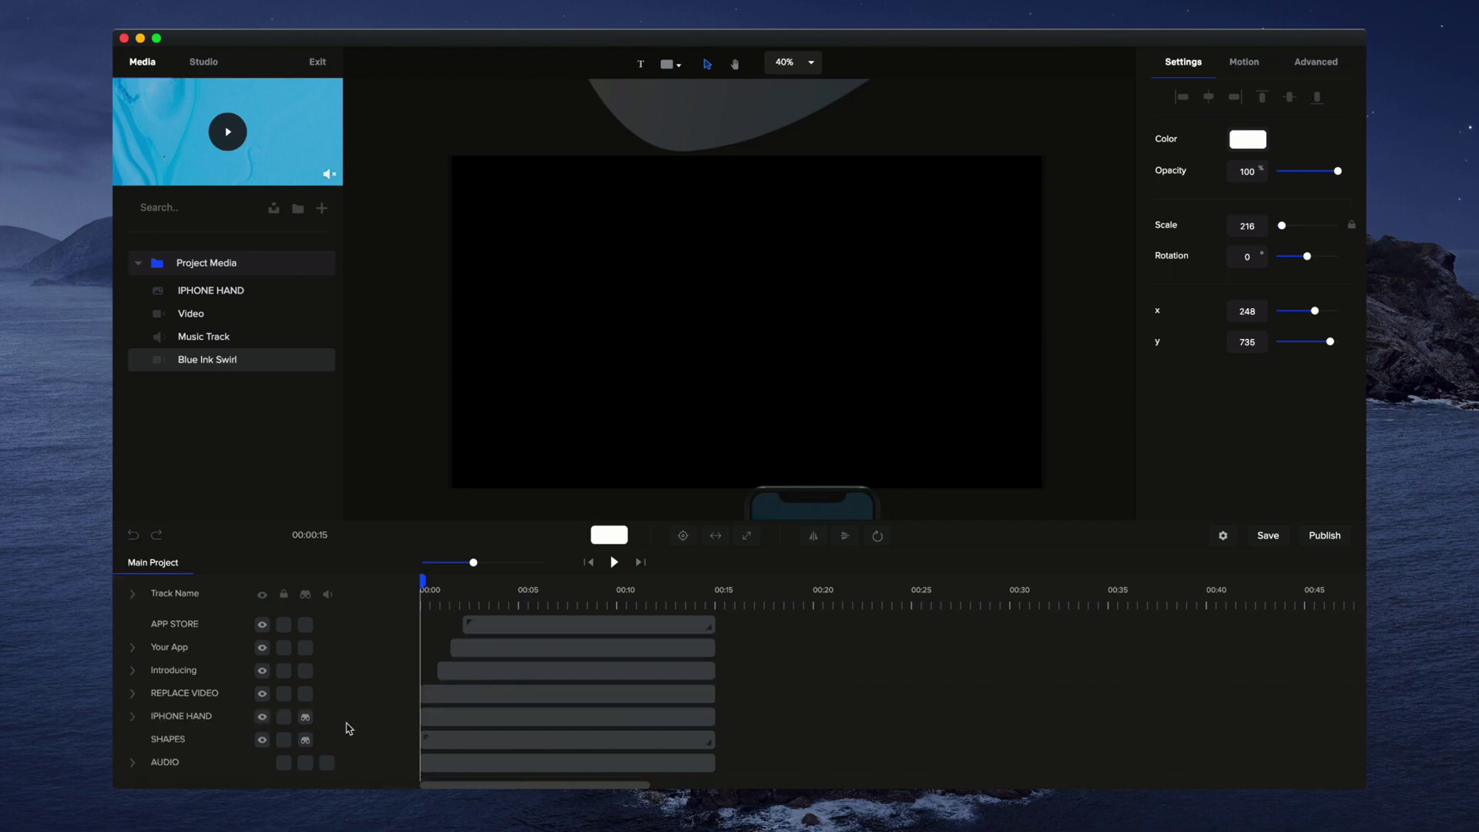
- Mark AUDIO for hiding, hide all marked tracks and play the promo preview
{"action": "left_click", "coordinate": [308, 768]}
{"action": "left_click", "coordinate": [305, 597]}
{"action": "left_click", "coordinate": [614, 562]}
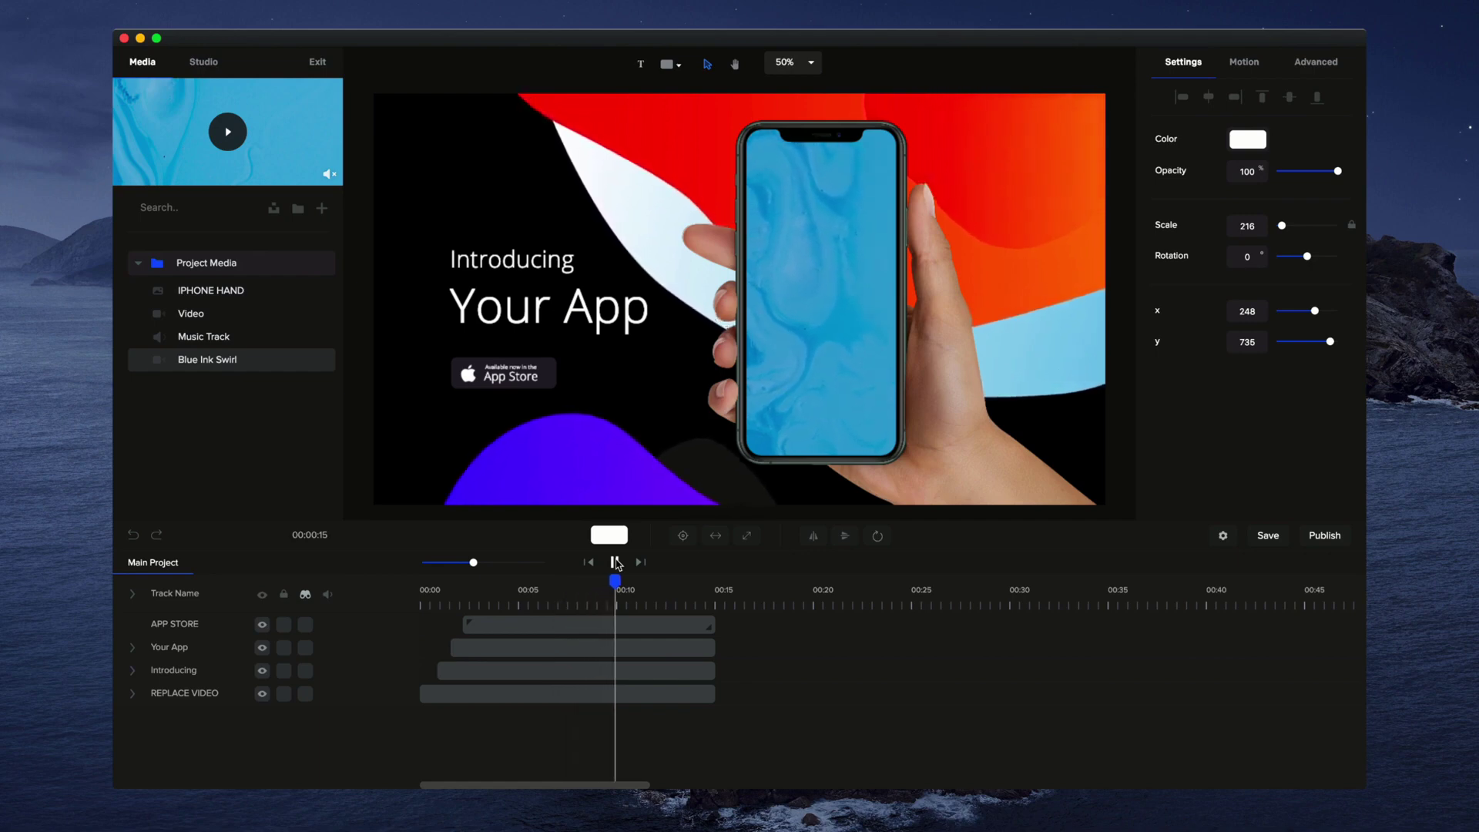
- Stop playback, reveal the hidden tracks and select the purple shape
{"action": "left_click", "coordinate": [615, 563]}
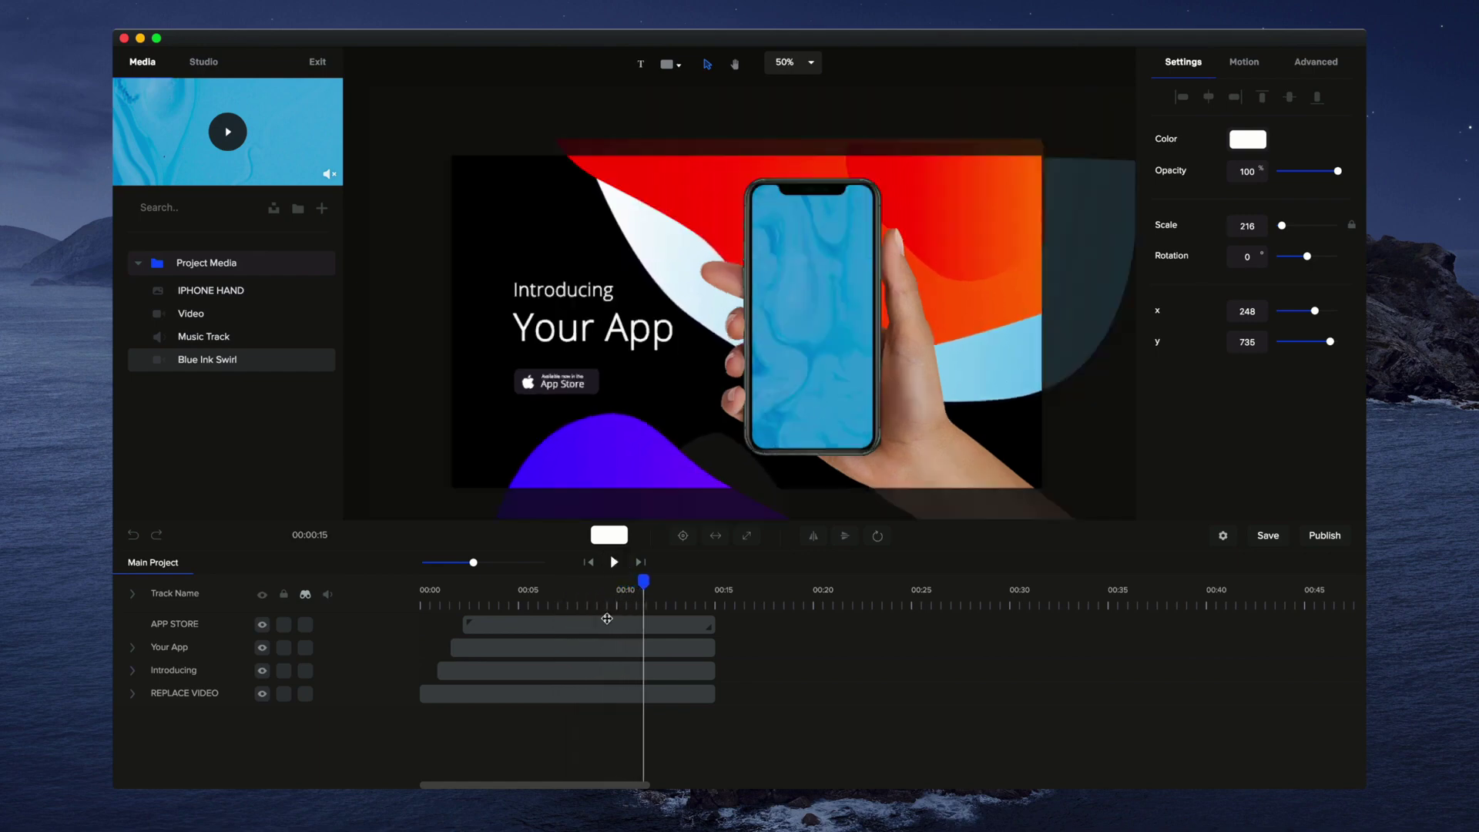
{"action": "left_click", "coordinate": [305, 598]}
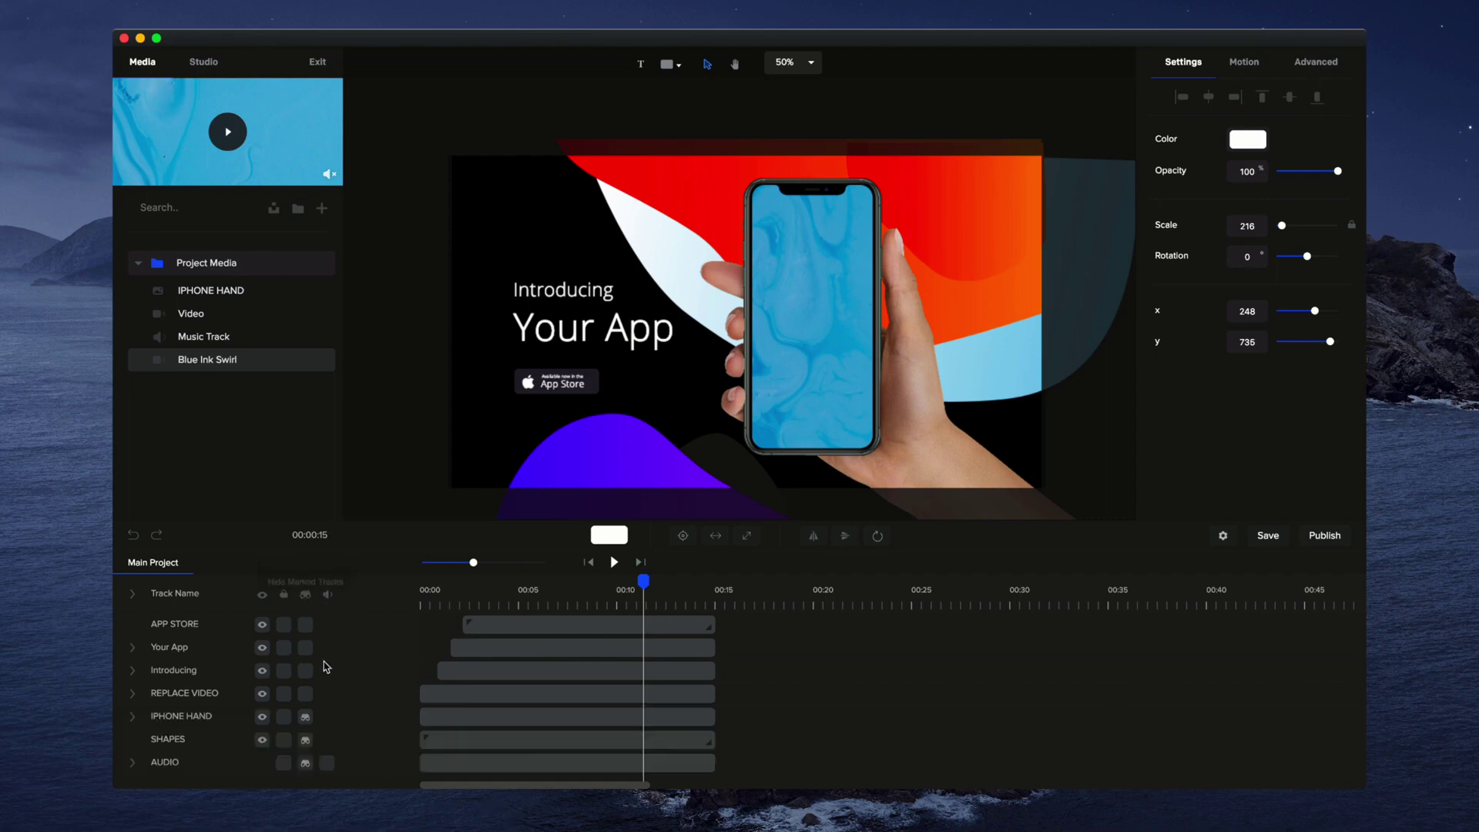
{"action": "left_click", "coordinate": [642, 443]}
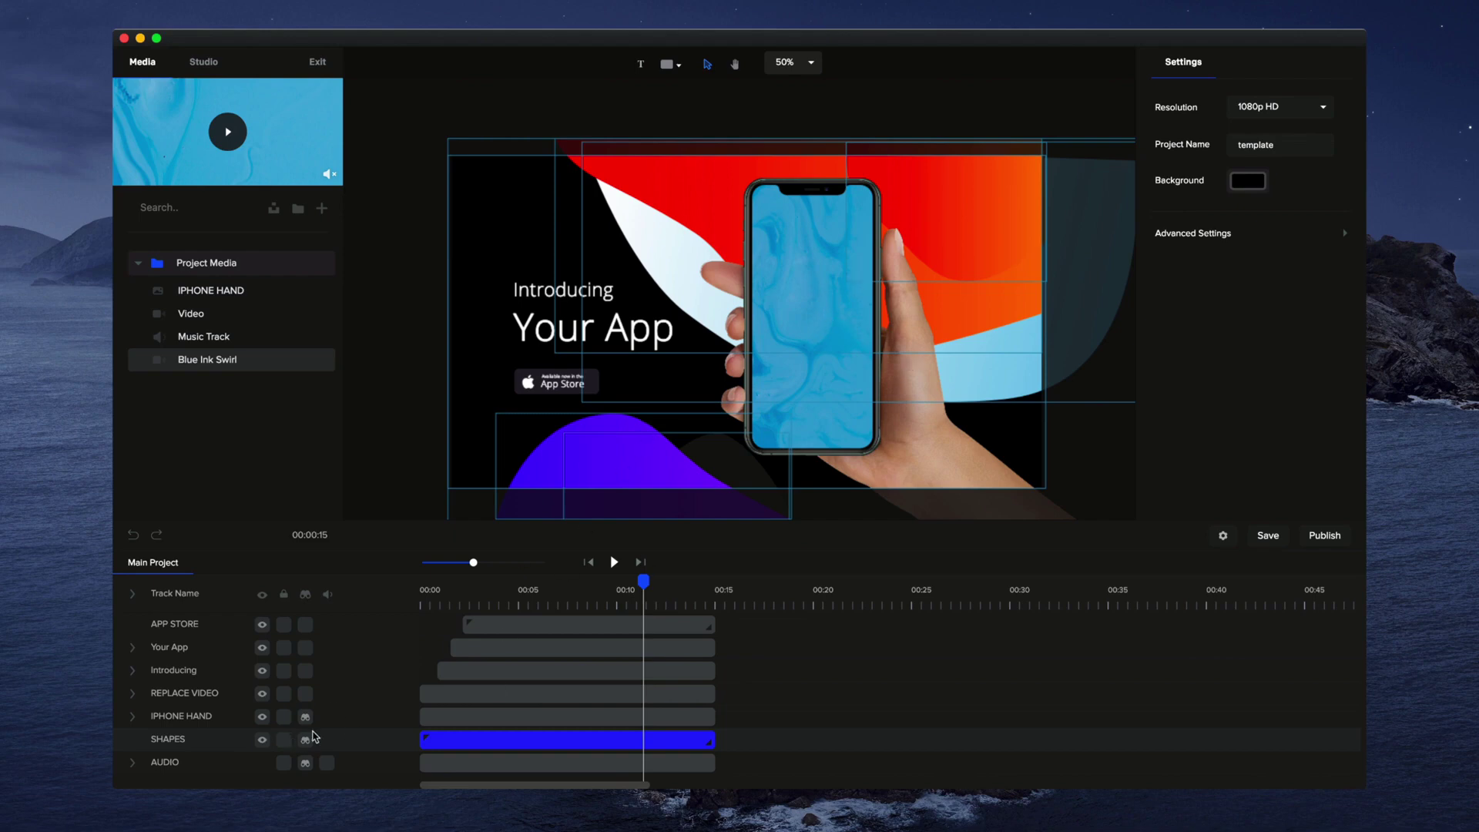
- Lock the SHAPES, IPHONE HAND and phone-screen Mask layers, then collapse REPLACE VIDEO
{"action": "left_click", "coordinate": [284, 739]}
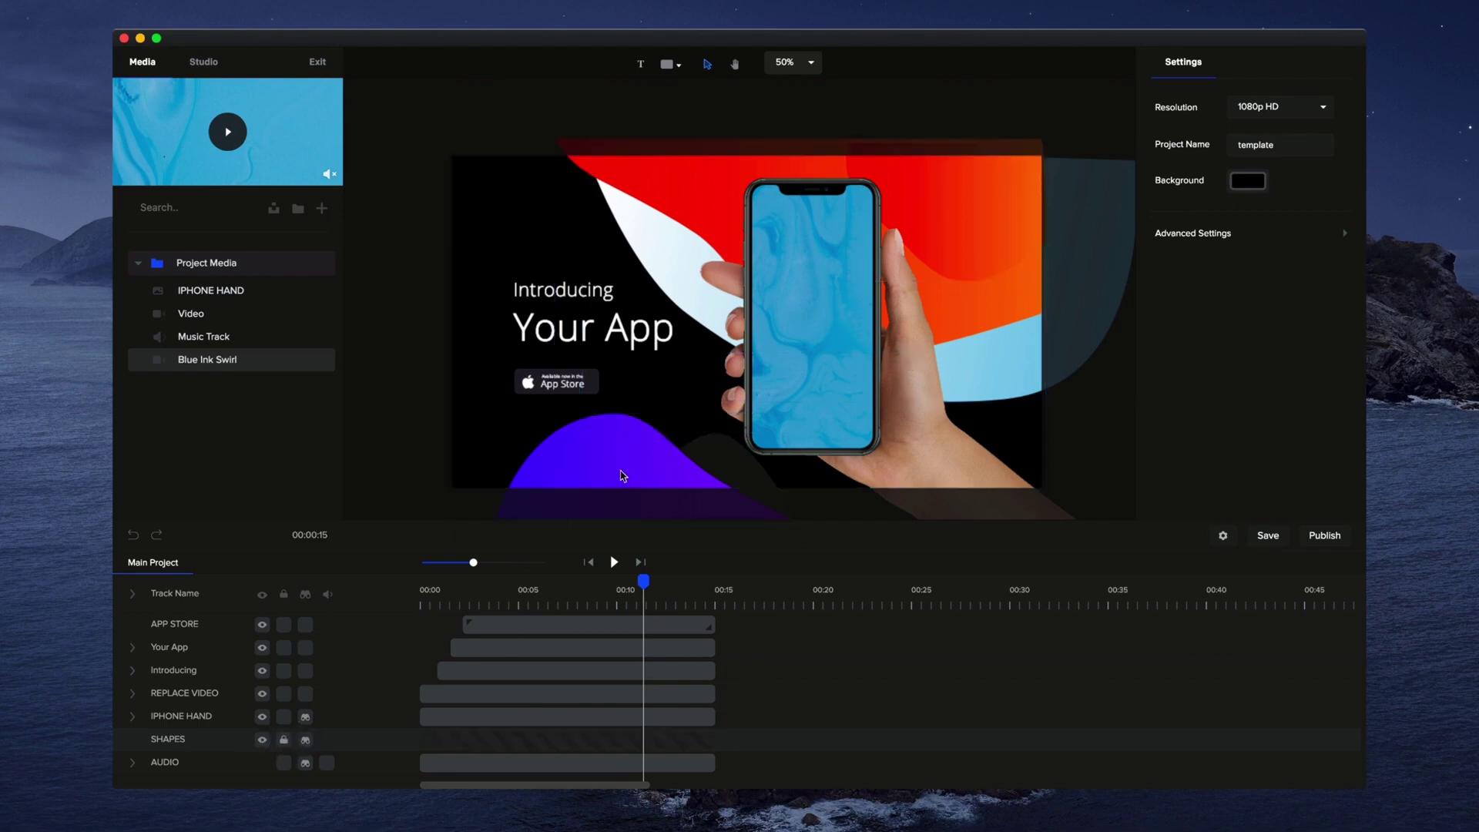
{"action": "left_click", "coordinate": [284, 719]}
{"action": "left_click", "coordinate": [823, 378]}
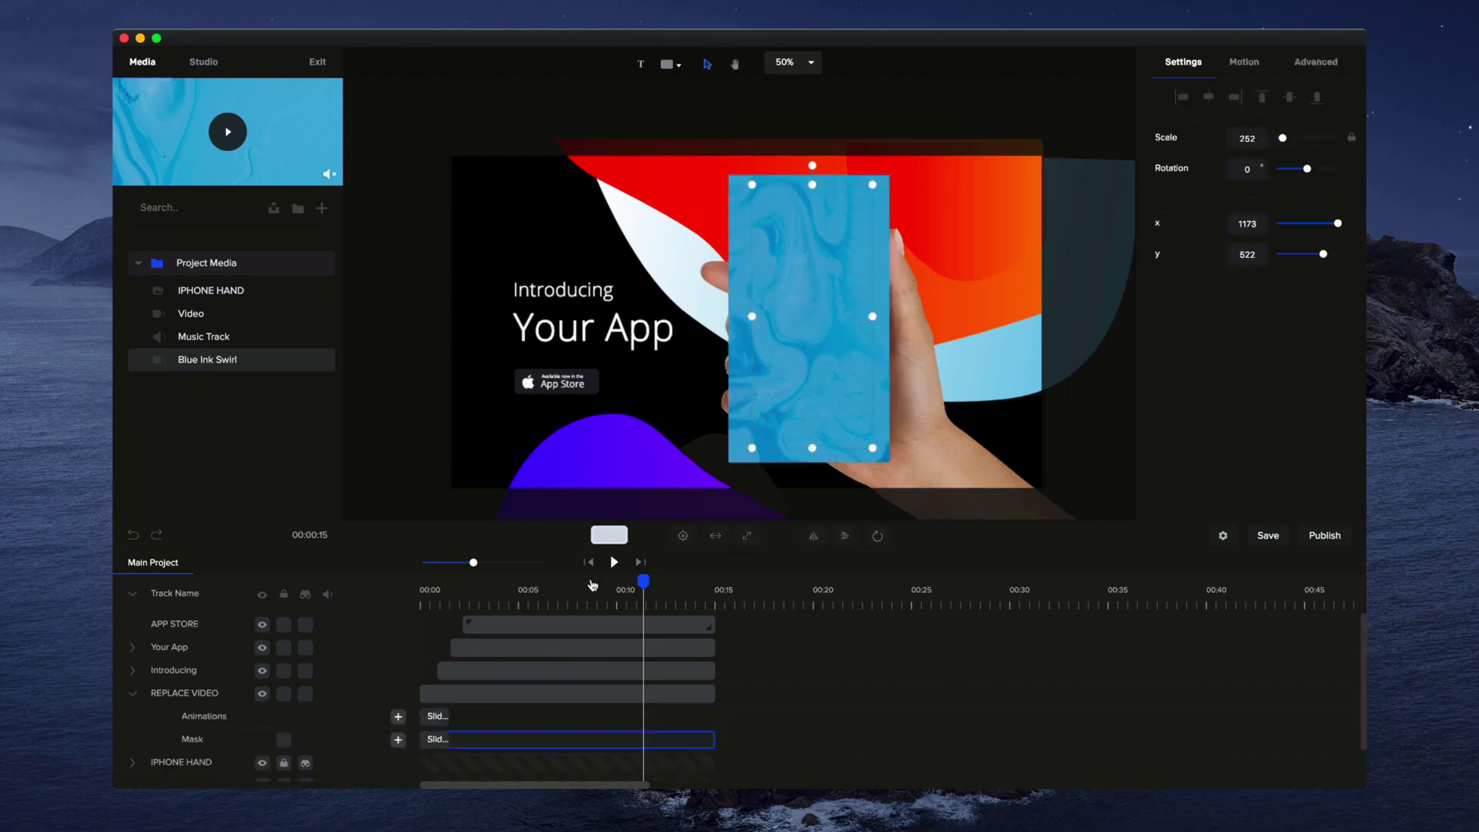
{"action": "left_click", "coordinate": [284, 740]}
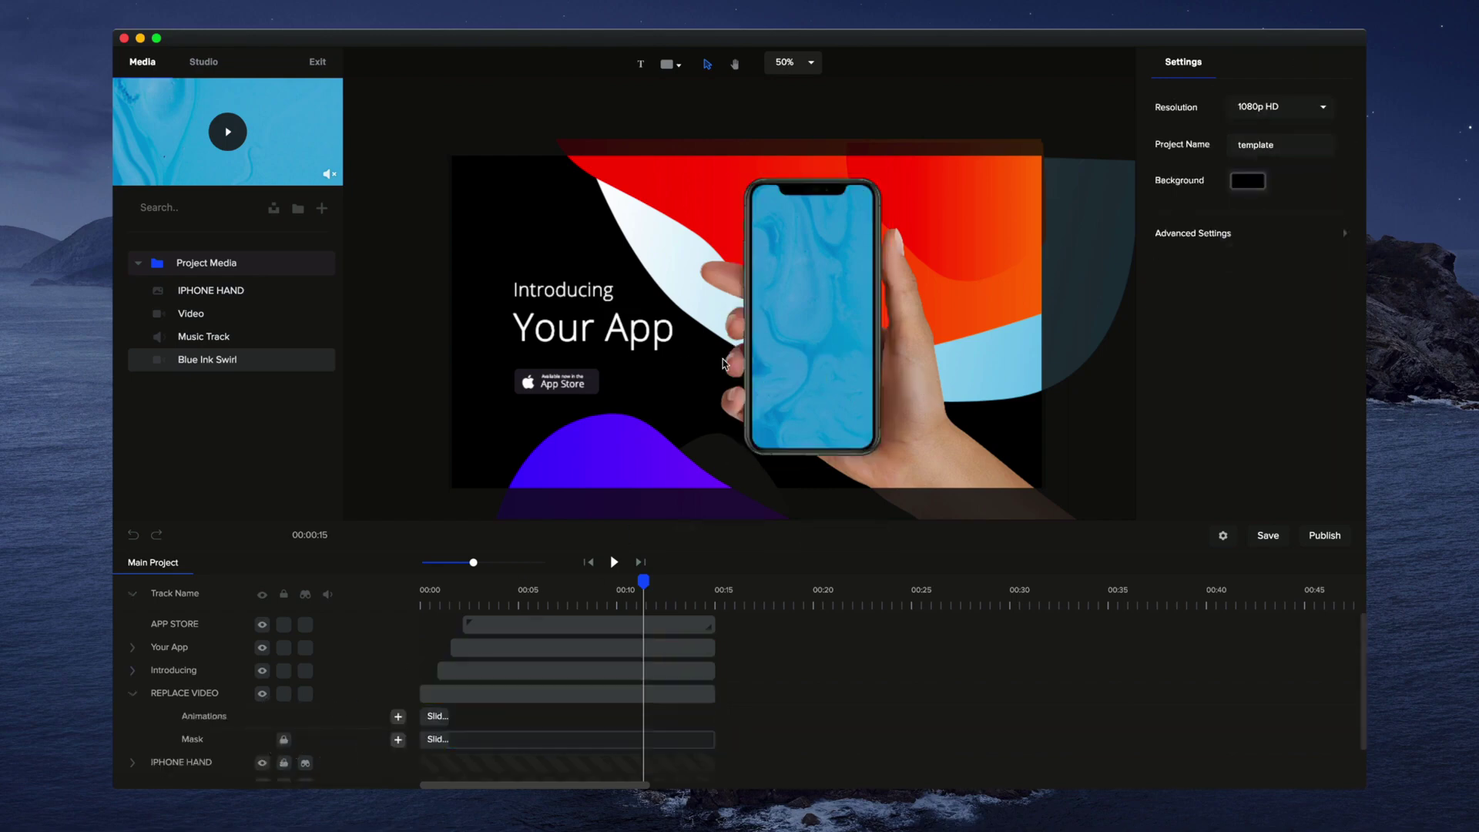
{"action": "left_click", "coordinate": [836, 320]}
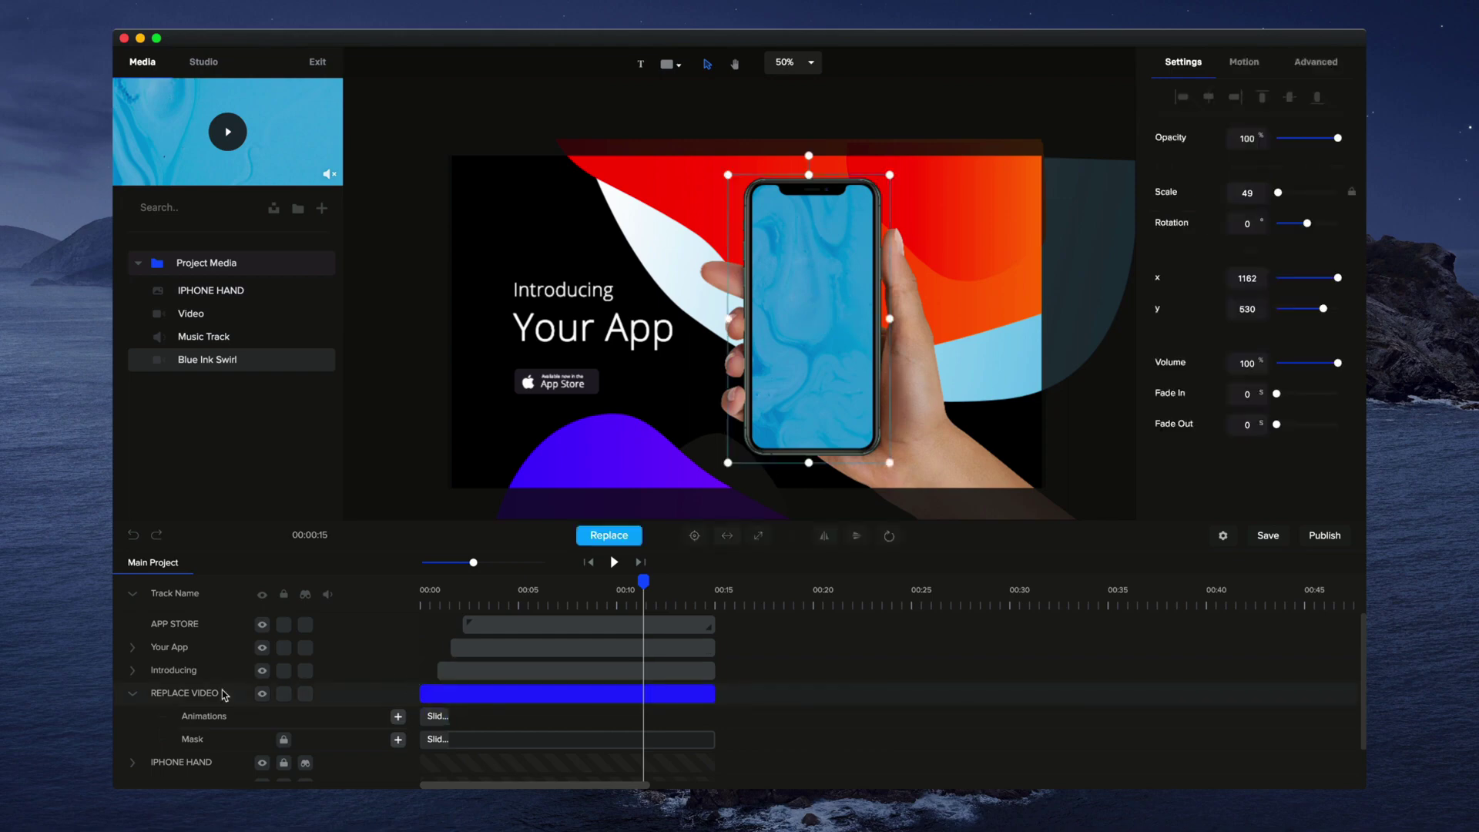
{"action": "left_click", "coordinate": [133, 693]}
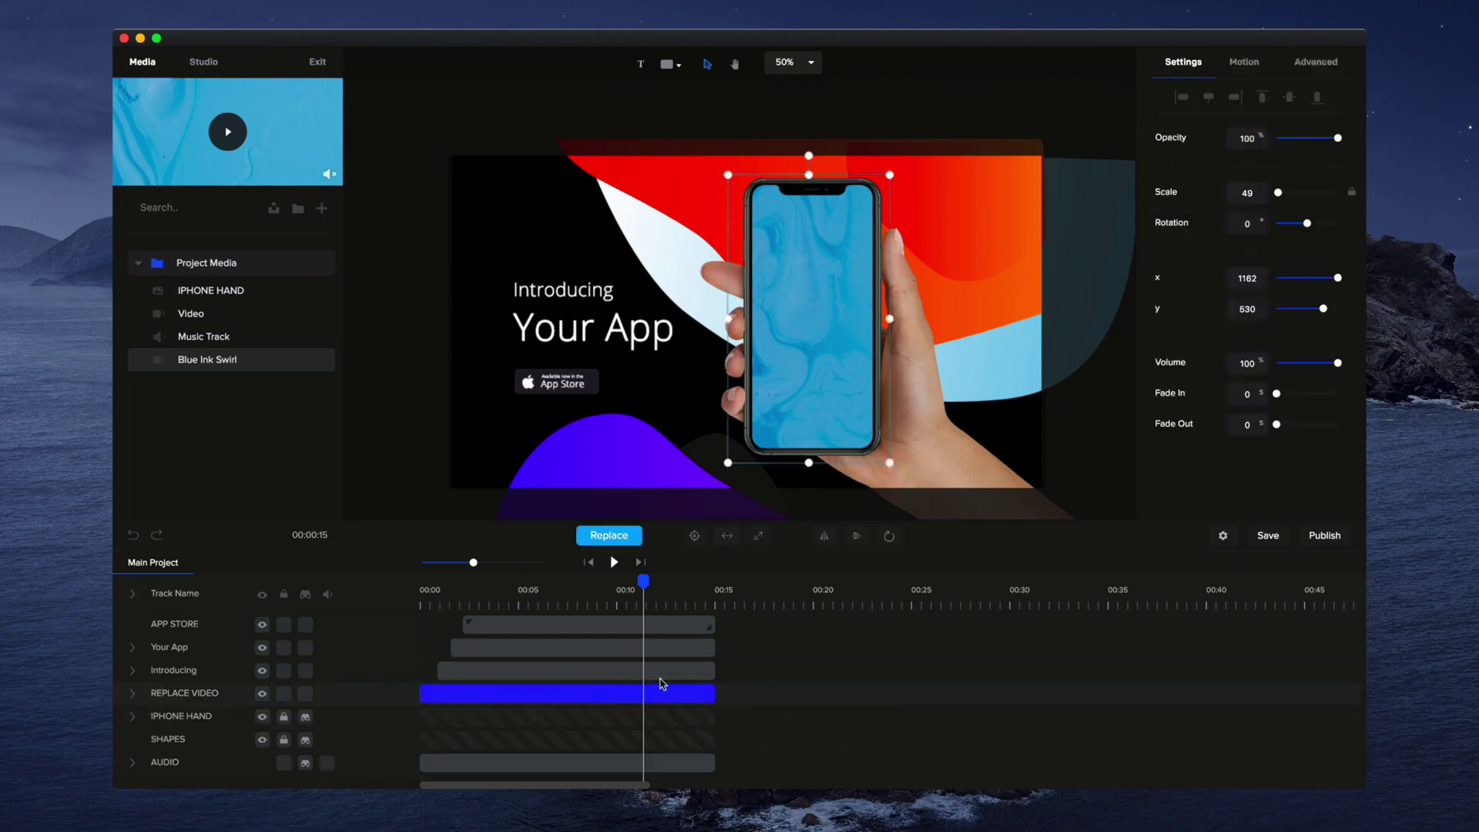